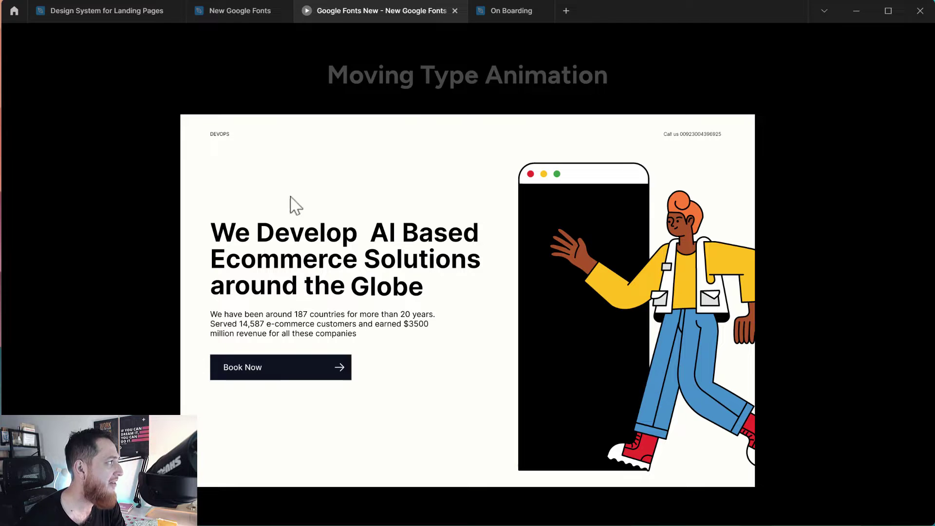
Close the prototype preview and look over the Moving Type Animation frames in the New Google Fonts file.
{"action": "left_click", "coordinate": [455, 10]}
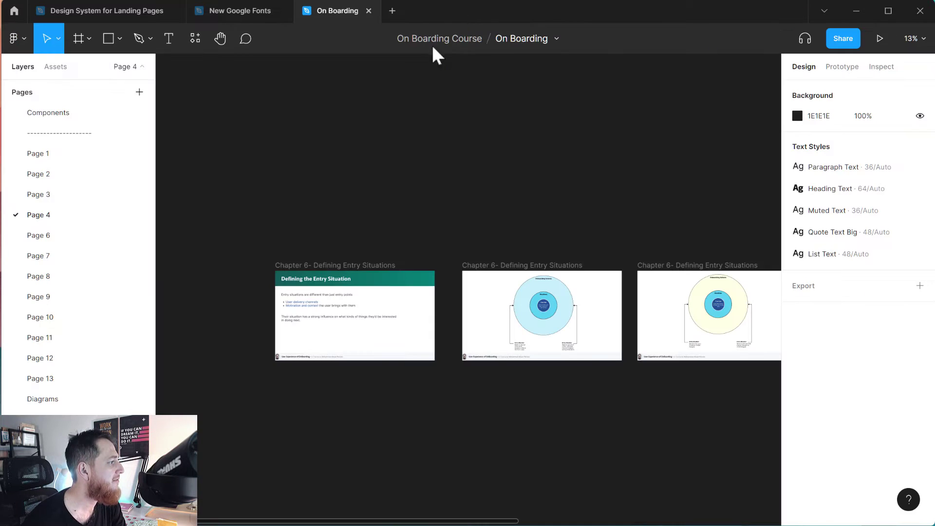
{"action": "left_click", "coordinate": [237, 12]}
{"action": "left_click_drag", "start_coordinate": [365, 176], "coordinate": [739, 156]}
{"action": "left_click_drag", "start_coordinate": [568, 152], "coordinate": [438, 152]}
{"action": "left_click_drag", "start_coordinate": [577, 159], "coordinate": [326, 141]}
{"action": "scroll", "coordinate": [326, 141], "scroll_direction": "right", "scroll_amount": 3}
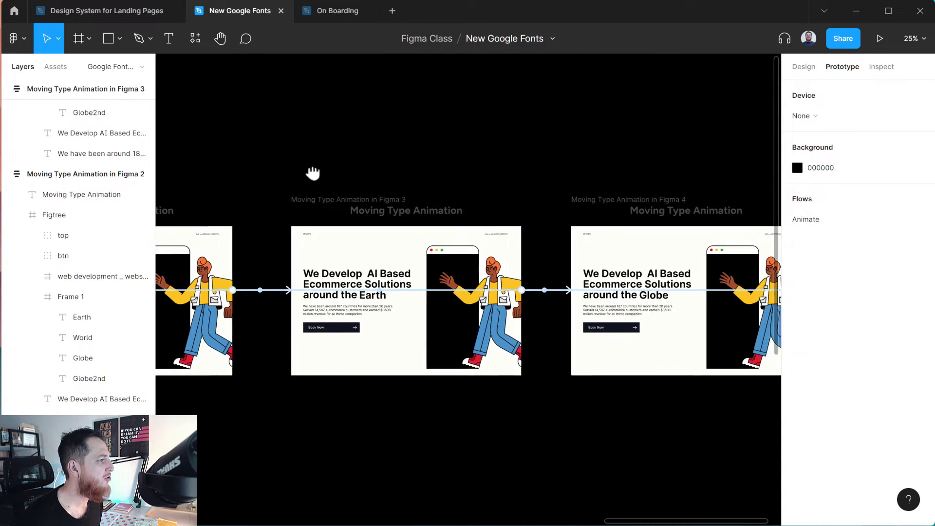
{"action": "left_click_drag", "start_coordinate": [560, 162], "coordinate": [636, 157]}
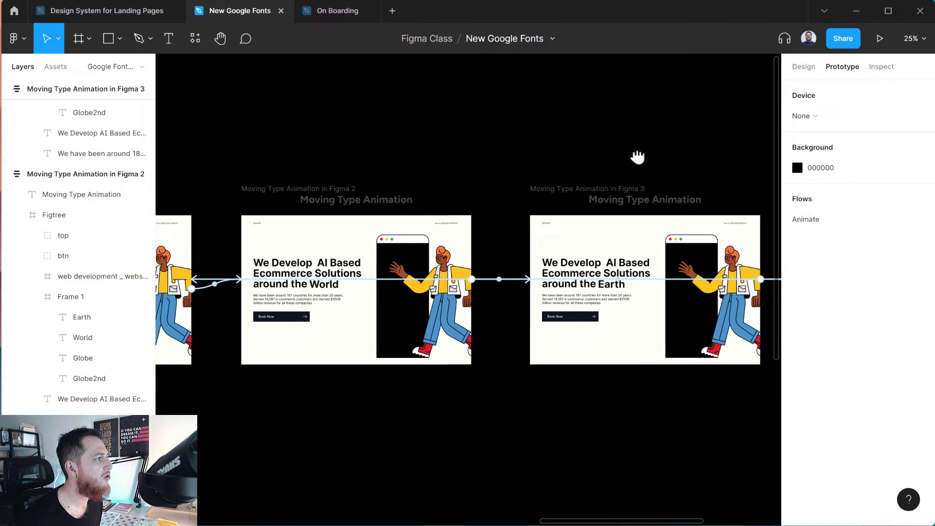
{"action": "left_click_drag", "start_coordinate": [480, 152], "coordinate": [636, 156]}
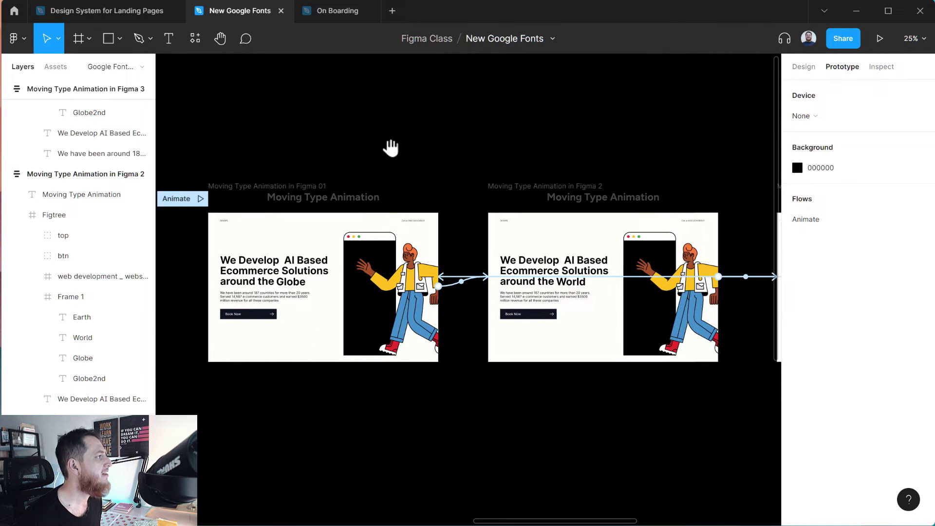
Delete the frames Moving Type Animation in Figma 2, 3 and 4, and collapse the layer list.
{"action": "left_click", "coordinate": [803, 67]}
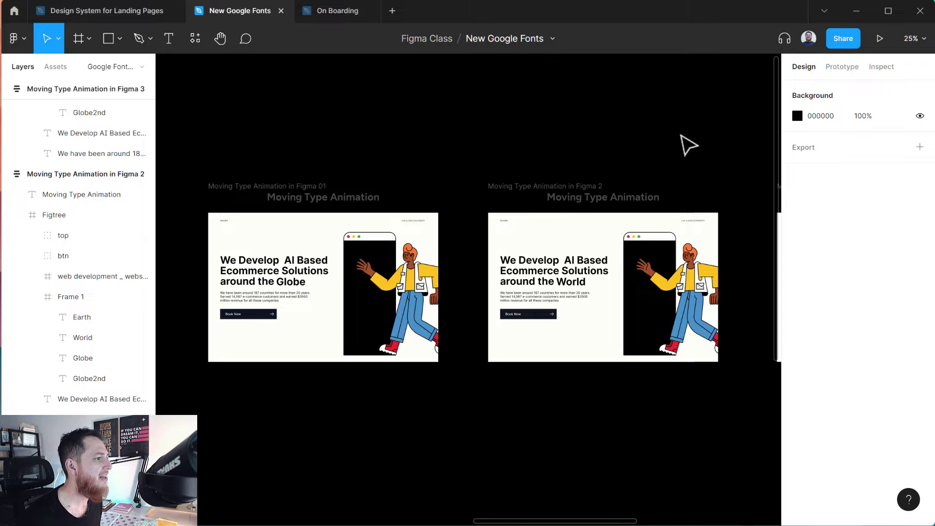
{"action": "left_click", "coordinate": [568, 187]}
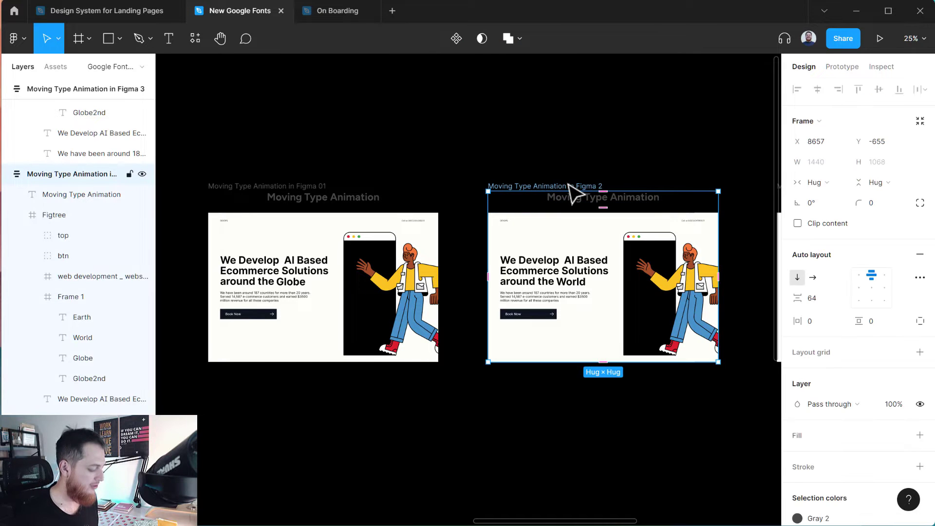
{"action": "key", "text": "Delete"}
{"action": "left_click_drag", "start_coordinate": [595, 271], "coordinate": [273, 259]}
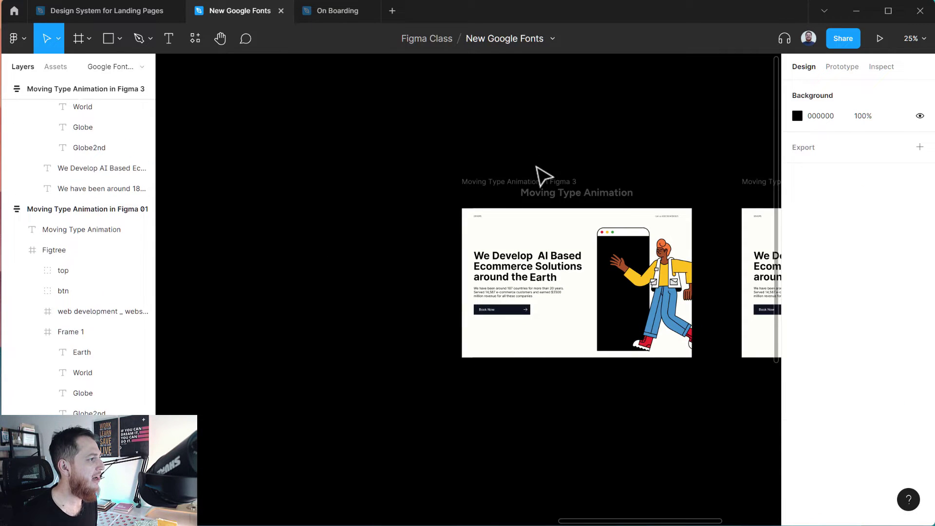
{"action": "left_click", "coordinate": [538, 181]}
{"action": "key", "text": "Delete"}
{"action": "left_click", "coordinate": [753, 182]}
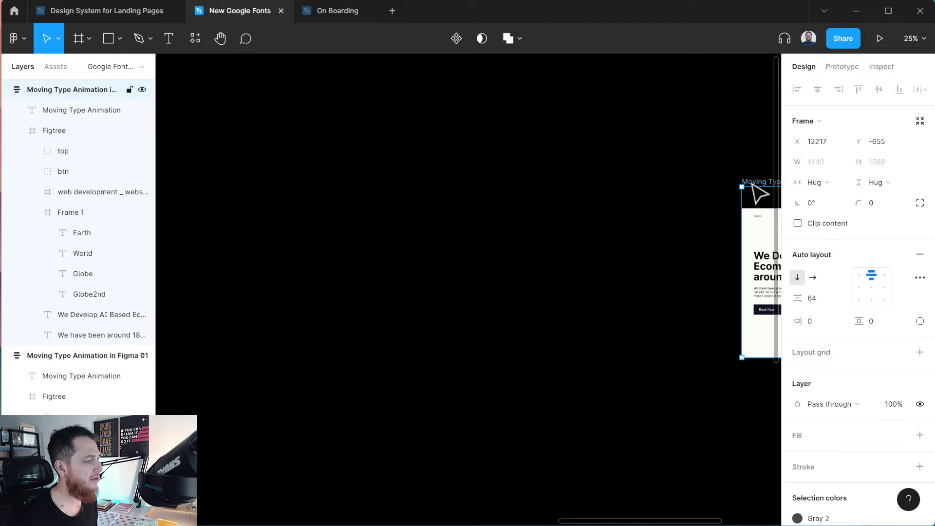
{"action": "key", "text": "Delete"}
{"action": "left_click_drag", "start_coordinate": [280, 248], "coordinate": [713, 237]}
{"action": "scroll", "coordinate": [714, 237], "scroll_direction": "left", "scroll_amount": 3}
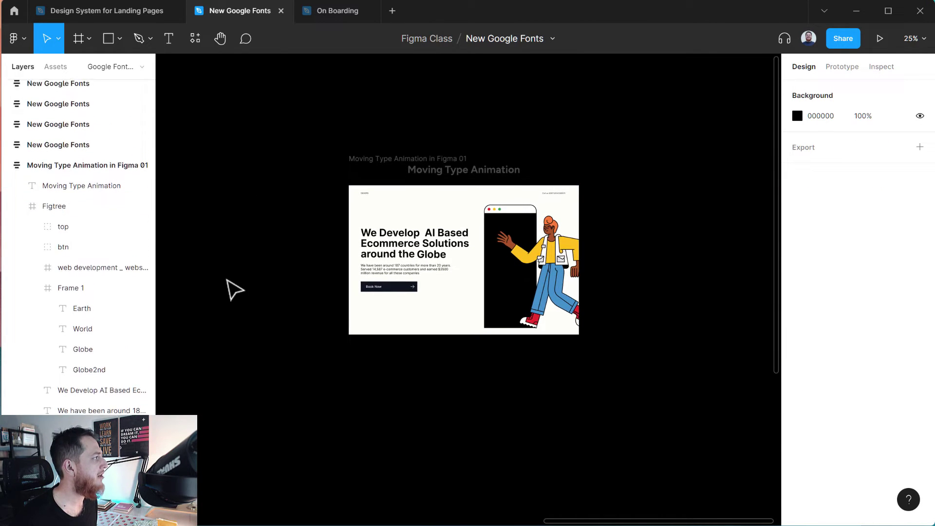
{"action": "left_click", "coordinate": [64, 220]}
{"action": "left_click", "coordinate": [7, 188]}
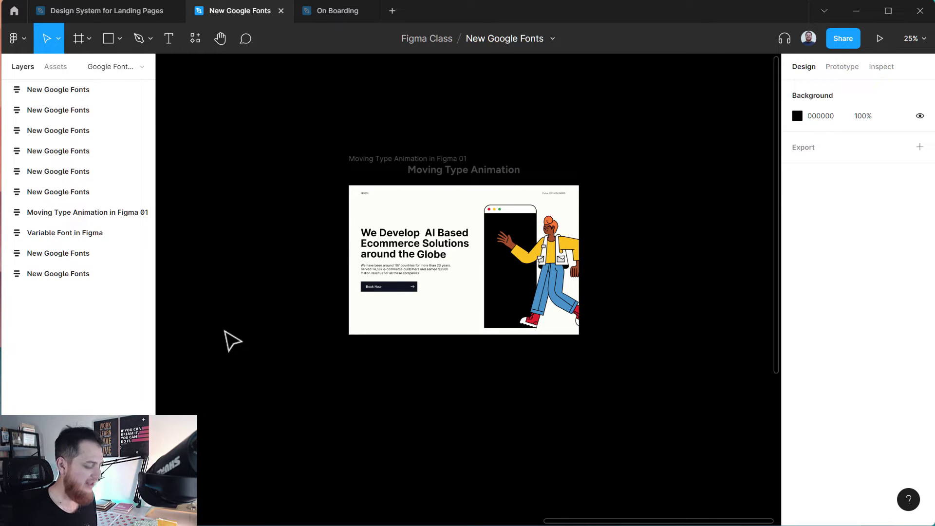
Delete the nested frame holding the word "Globe" at the end of the headline in Moving Type Animation in Figma 01.
{"action": "key", "text": "ctrl+equal"}
{"action": "left_click_drag", "start_coordinate": [286, 328], "coordinate": [363, 383]}
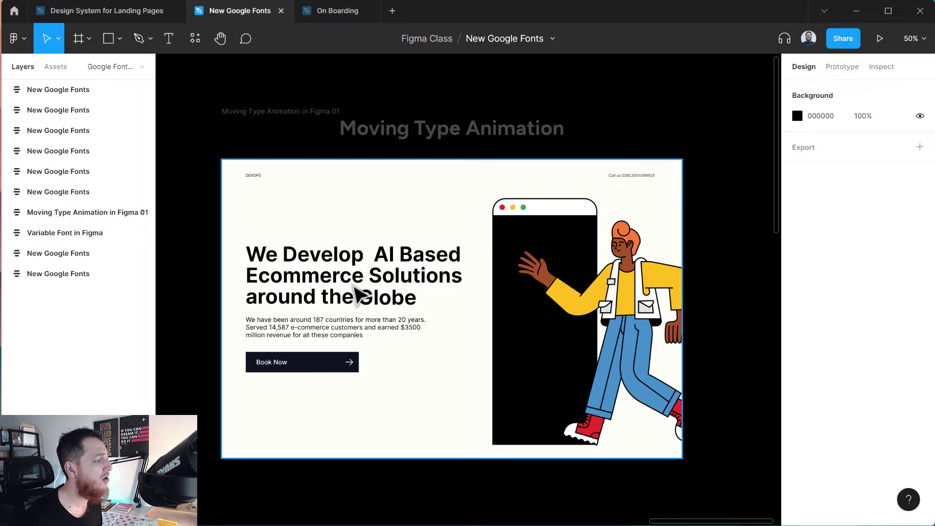
{"action": "left_click", "coordinate": [389, 302]}
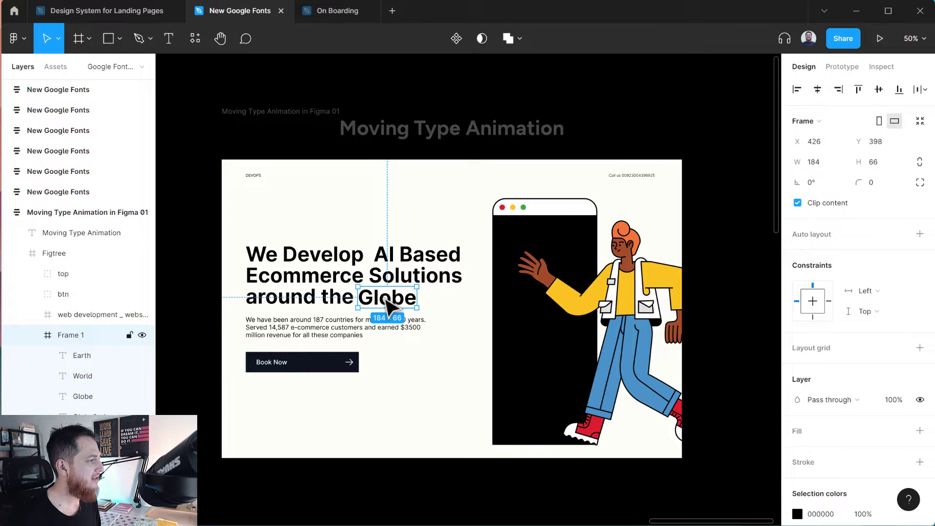
{"action": "key", "text": "Delete"}
Duplicate the headline text, place the copy beside the Book Now button, and replace its wording with "Globe".
{"action": "double_click", "coordinate": [374, 277]}
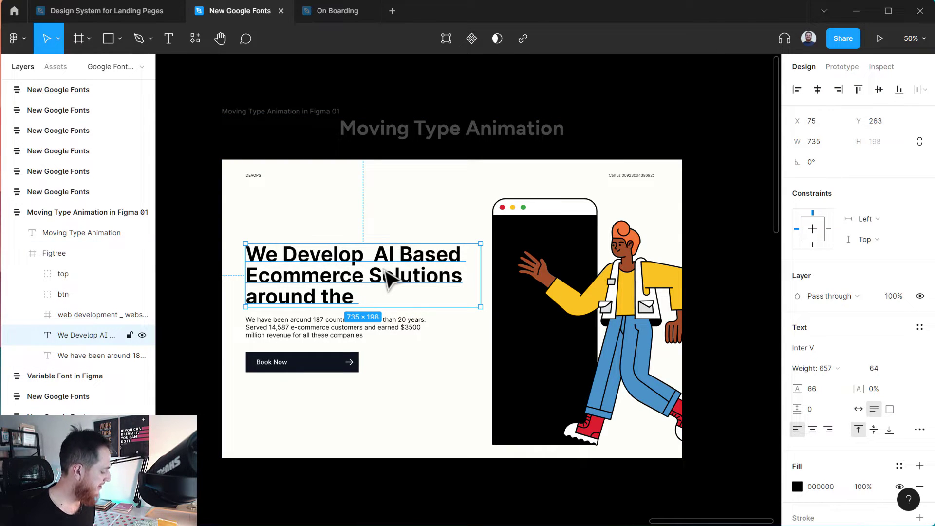
{"action": "key", "text": "ctrl+d"}
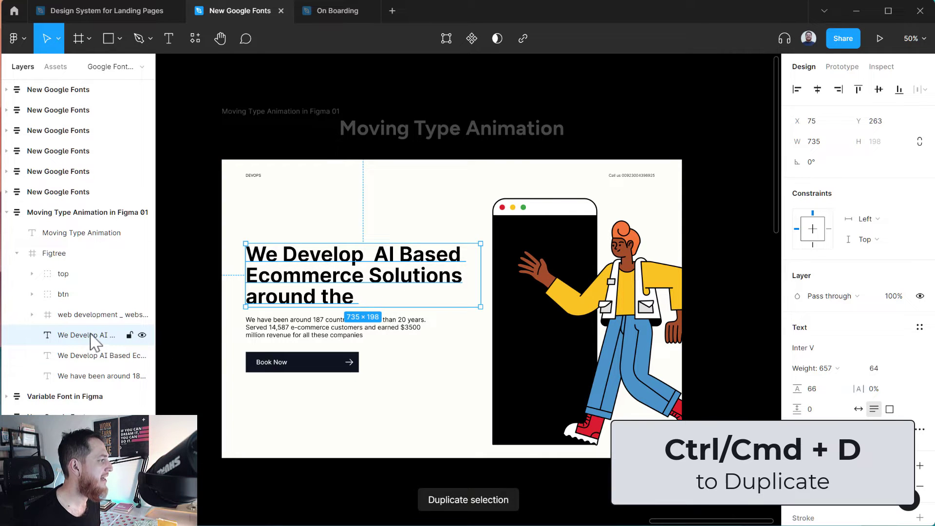
{"action": "left_click_drag", "start_coordinate": [288, 282], "coordinate": [421, 389]}
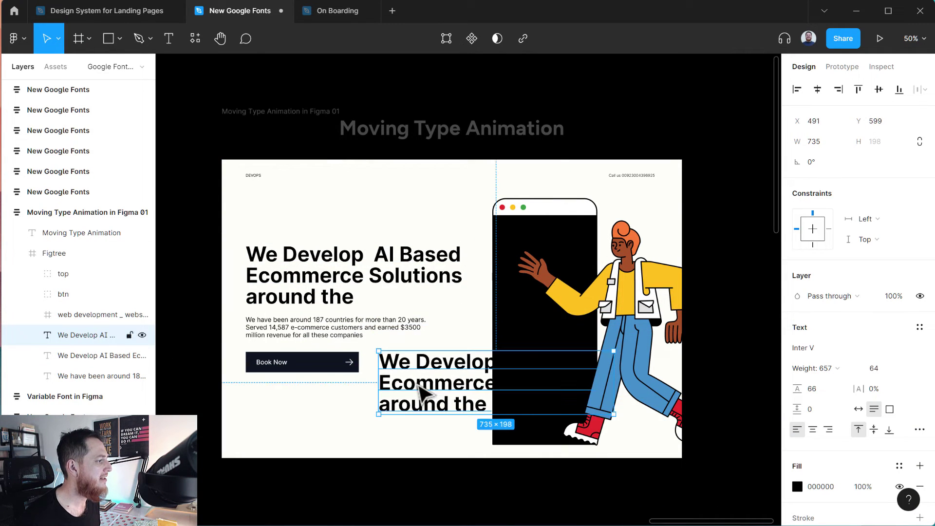
{"action": "double_click", "coordinate": [421, 389]}
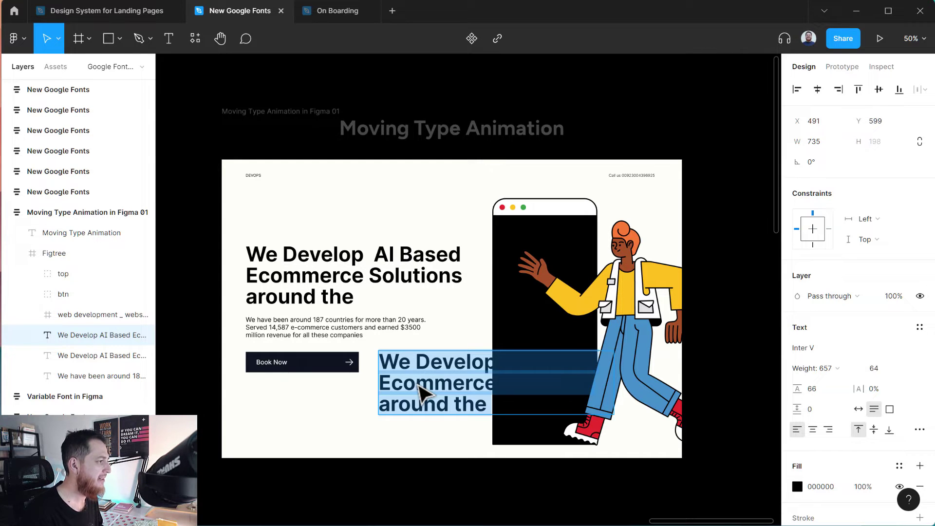
{"action": "type", "text": "Glob"}
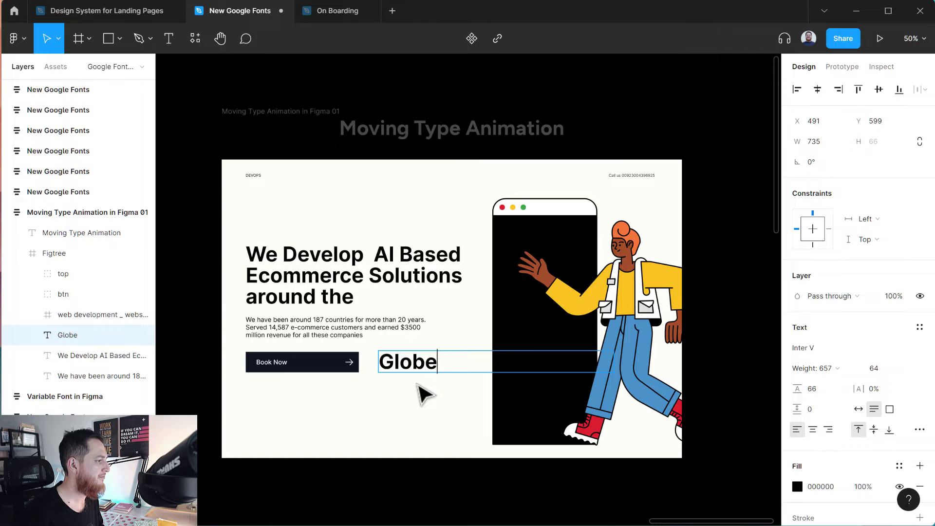
{"action": "type", "text": "e"}
{"action": "key", "text": "Escape"}
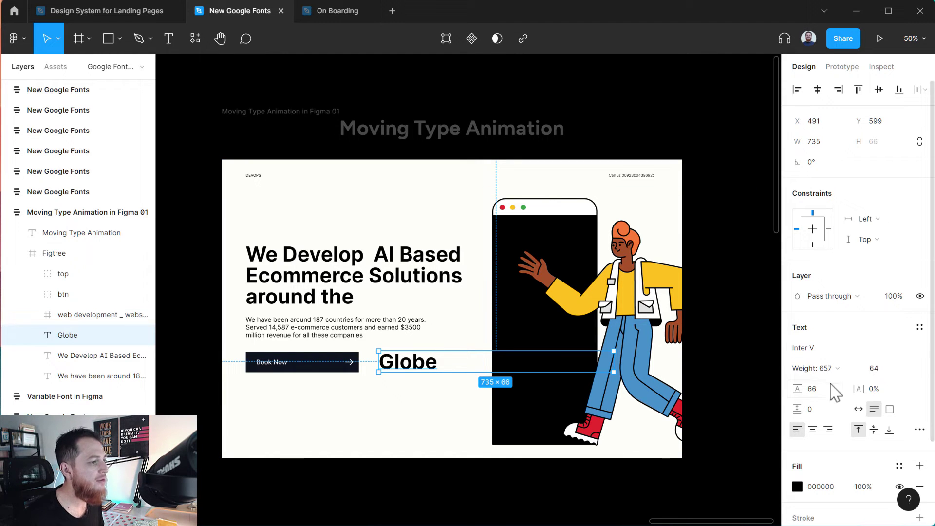
Set the "Globe" text to auto width and place it after "around the" at X 427, Y 398.
{"action": "left_click", "coordinate": [857, 414]}
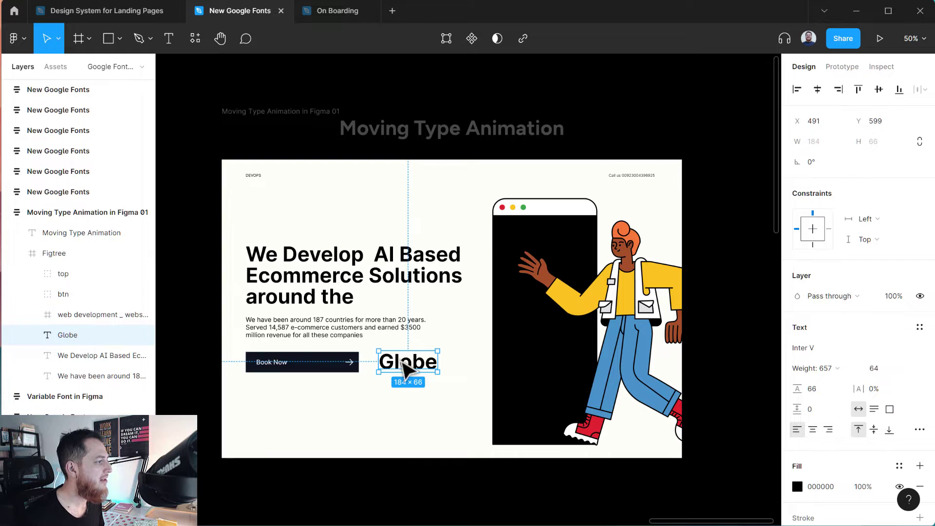
{"action": "left_click_drag", "start_coordinate": [405, 364], "coordinate": [385, 298]}
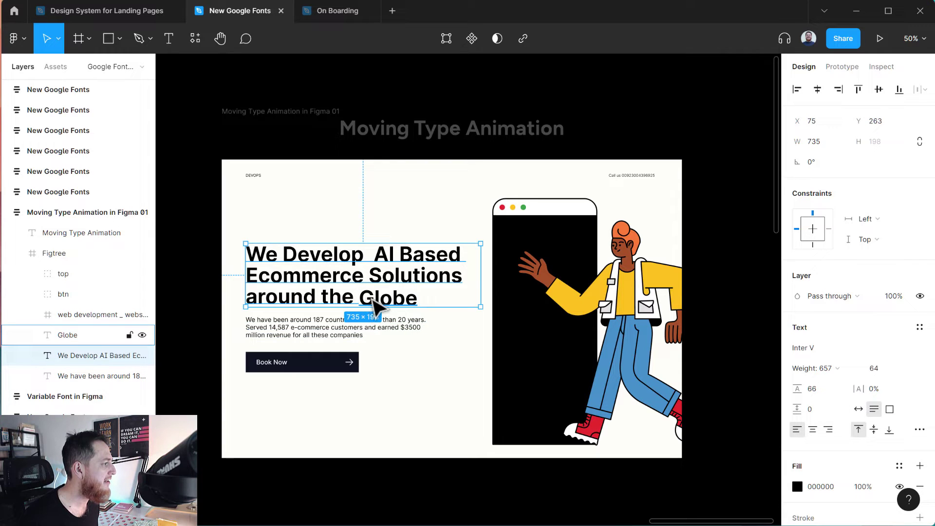
{"action": "left_click_drag", "start_coordinate": [373, 299], "coordinate": [373, 300]}
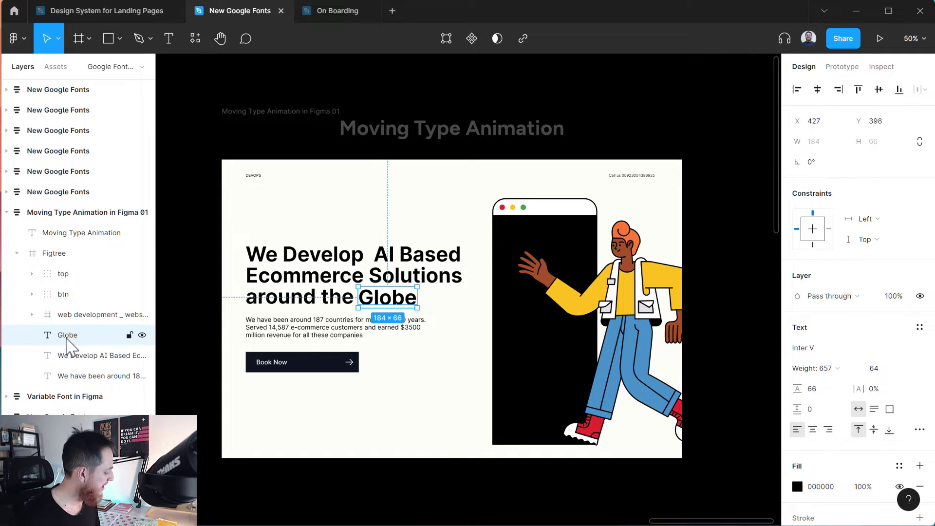
Wrap the "Globe" text in its own frame and rename that frame MovingText.
{"action": "right_click", "coordinate": [378, 291]}
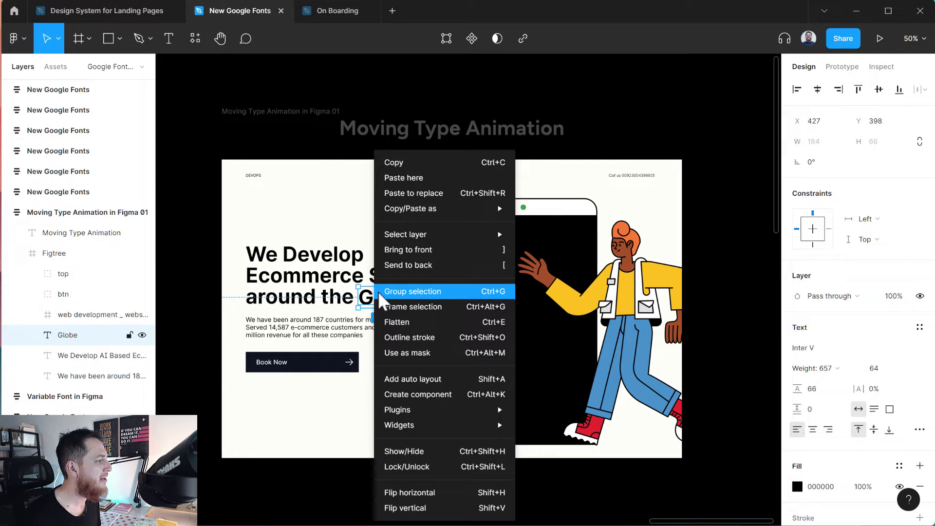
{"action": "left_click", "coordinate": [402, 307]}
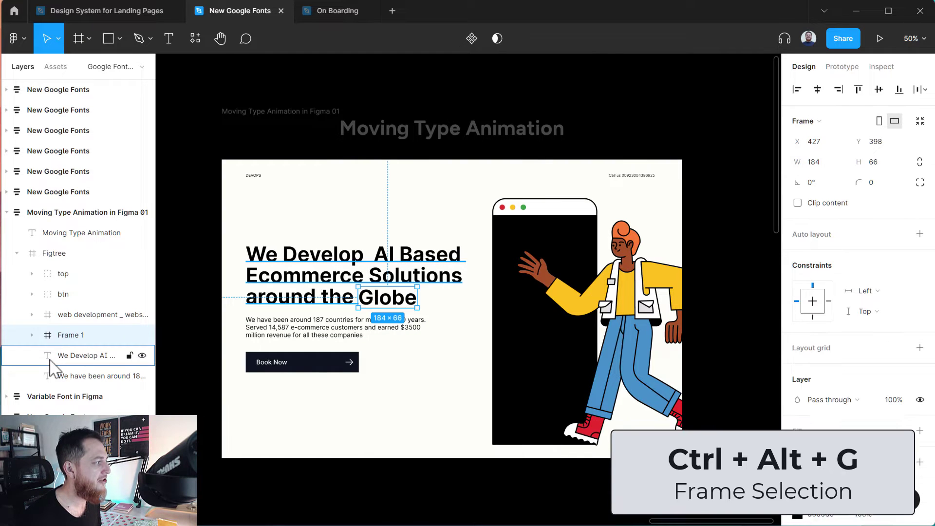
{"action": "double_click", "coordinate": [69, 335]}
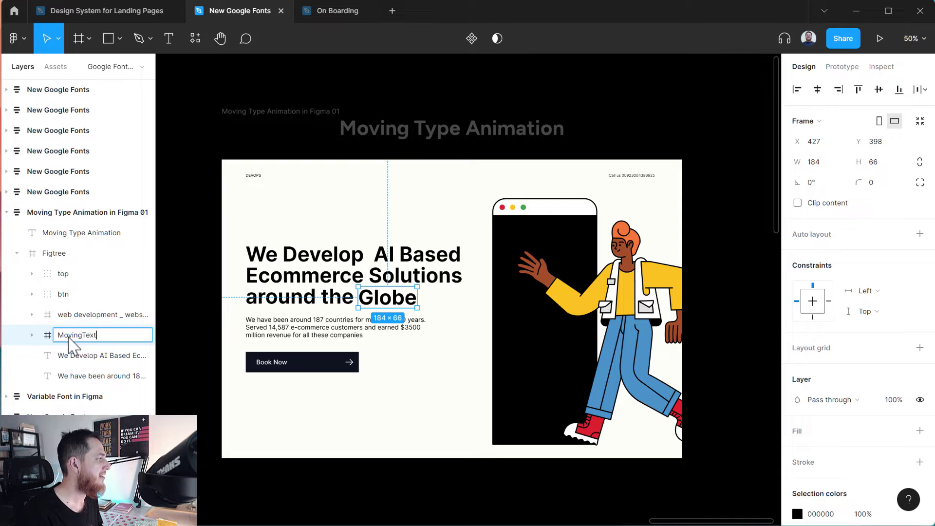
{"action": "key", "text": "Return"}
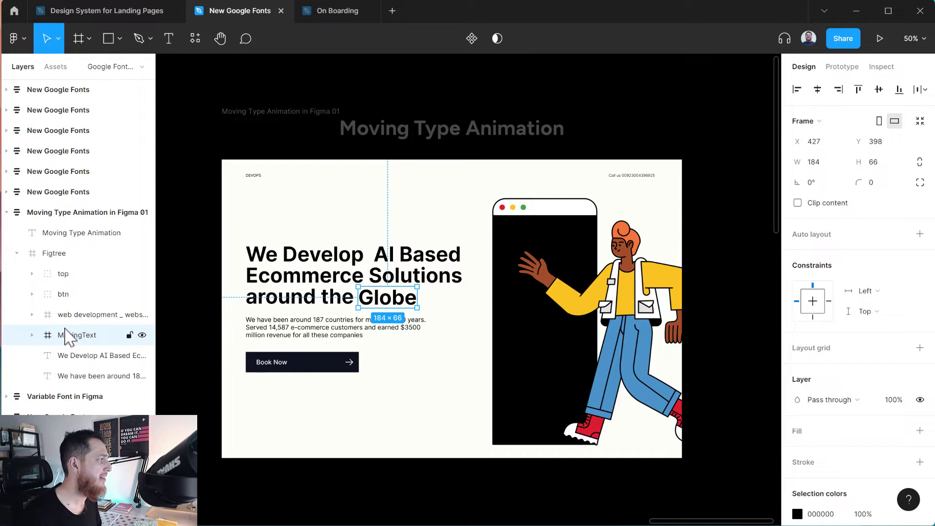
Duplicate the "Globe" text inside the MovingText frame and change the copy's wording to "World".
{"action": "left_click", "coordinate": [32, 335]}
{"action": "left_click", "coordinate": [85, 358]}
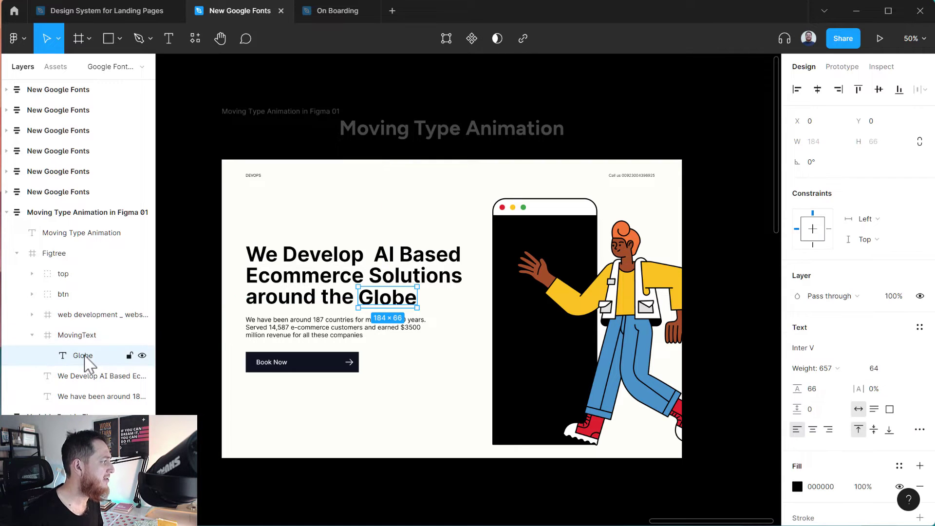
{"action": "key", "text": "ctrl+d"}
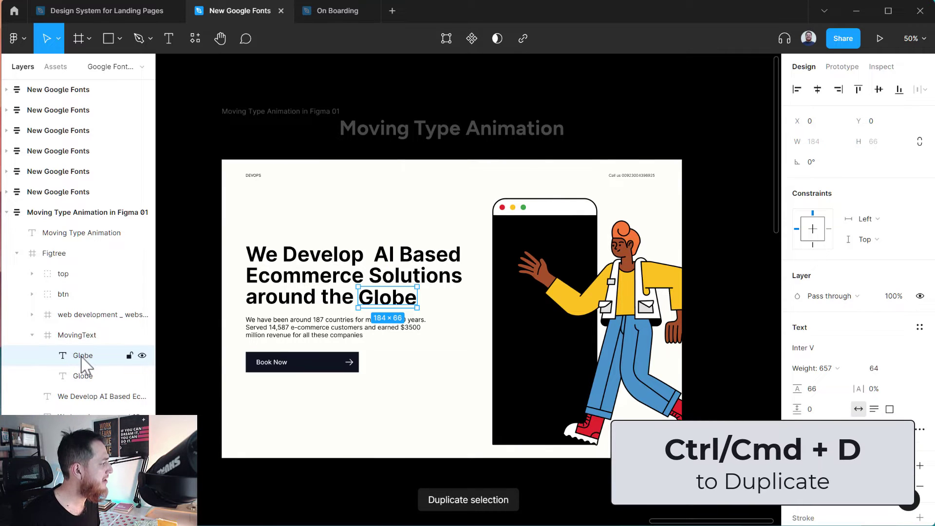
{"action": "double_click", "coordinate": [401, 309]}
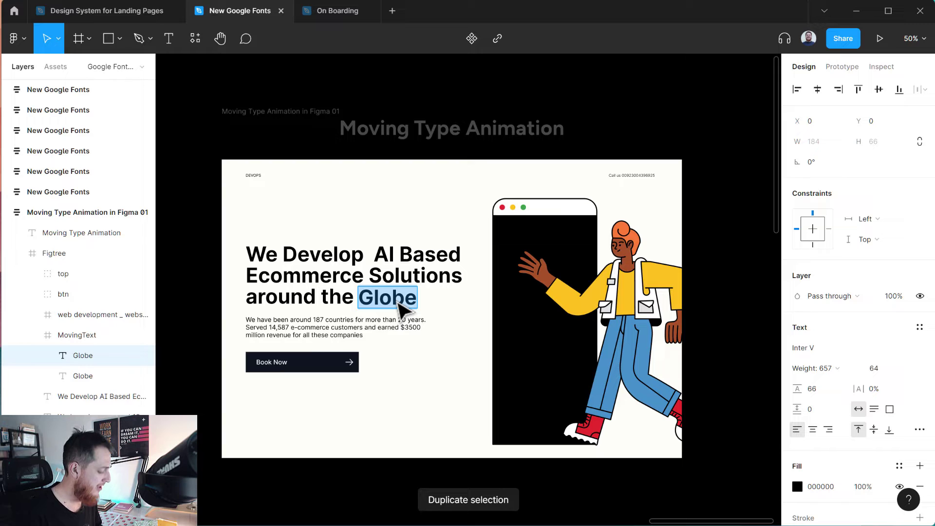
{"action": "type", "text": "Eotlf"}
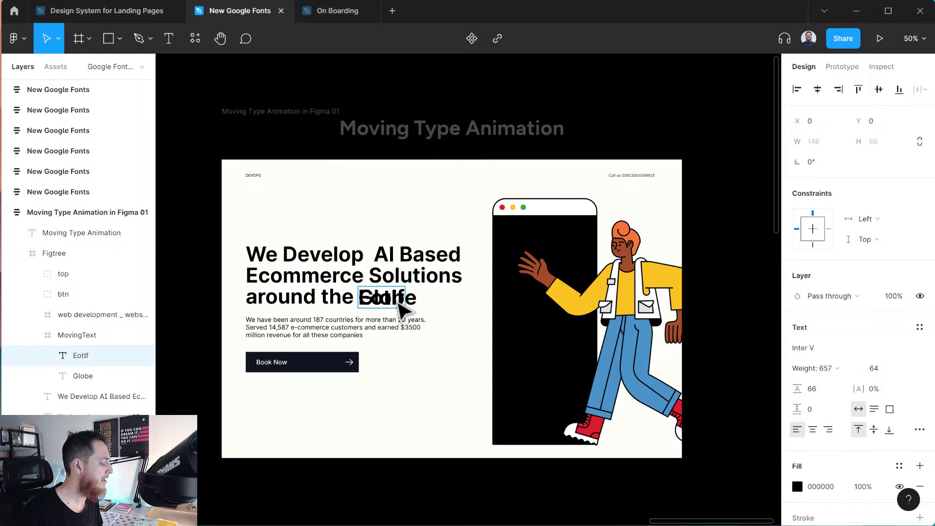
{"action": "key", "text": "BackSpace"}
{"action": "key", "text": "BackSpace"}
{"action": "key", "text": "BackSpace"}
{"action": "key", "text": "BackSpace"}
{"action": "key", "text": "BackSpace"}
{"action": "type", "text": "World"}
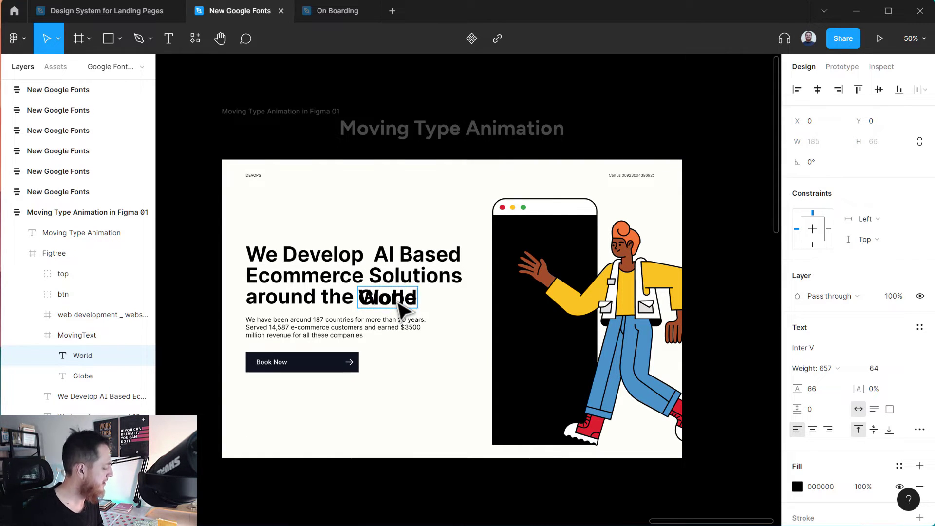
{"action": "key", "text": "Escape"}
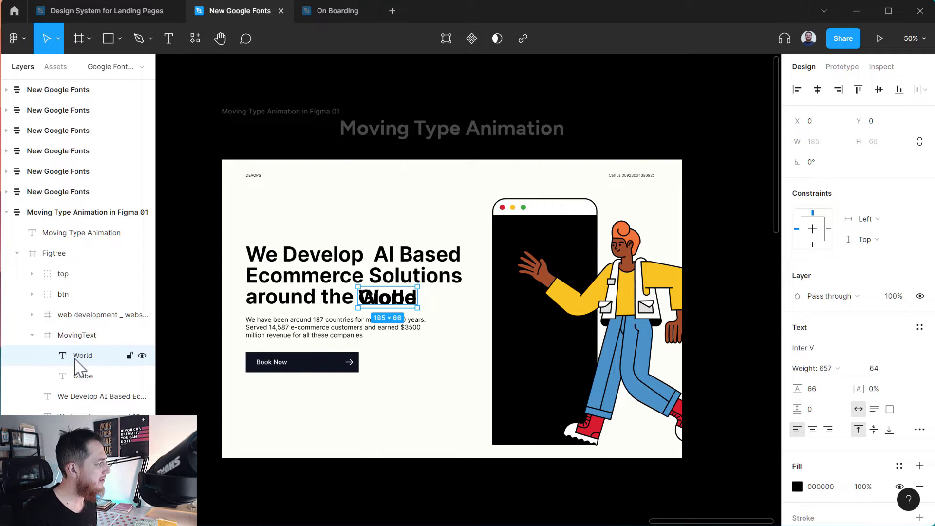
Nudge the "World" text straight down below "Globe" to Y 72 within the MovingText frame.
{"action": "key", "text": "Down"}
{"action": "key", "text": "Down"}
{"action": "key", "text": "Down"}
{"action": "key", "text": "Down"}
{"action": "key", "text": "Down"}
{"action": "key", "text": "Down"}
{"action": "key", "text": "Down"}
{"action": "key", "text": "Down"}
{"action": "key", "text": "Down"}
{"action": "key", "text": "Down"}
{"action": "key", "text": "Down"}
{"action": "key", "text": "Down"}
{"action": "key", "text": "Down"}
{"action": "key", "text": "Down"}
{"action": "key", "text": "Down"}
{"action": "key", "text": "Down"}
{"action": "key", "text": "Down"}
{"action": "key", "text": "Down"}
{"action": "key", "text": "Down"}
{"action": "key", "text": "Down"}
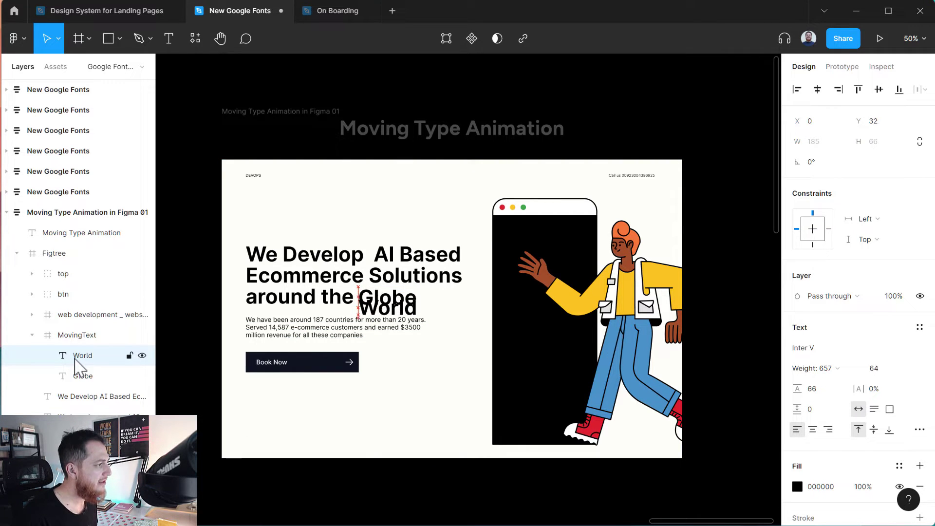
{"action": "key", "text": "Down"}
{"action": "key", "text": "Down"}
{"action": "key", "text": "Down"}
{"action": "key", "text": "Down"}
{"action": "key", "text": "Down"}
{"action": "key", "text": "Down"}
{"action": "key", "text": "Down"}
{"action": "key", "text": "Down"}
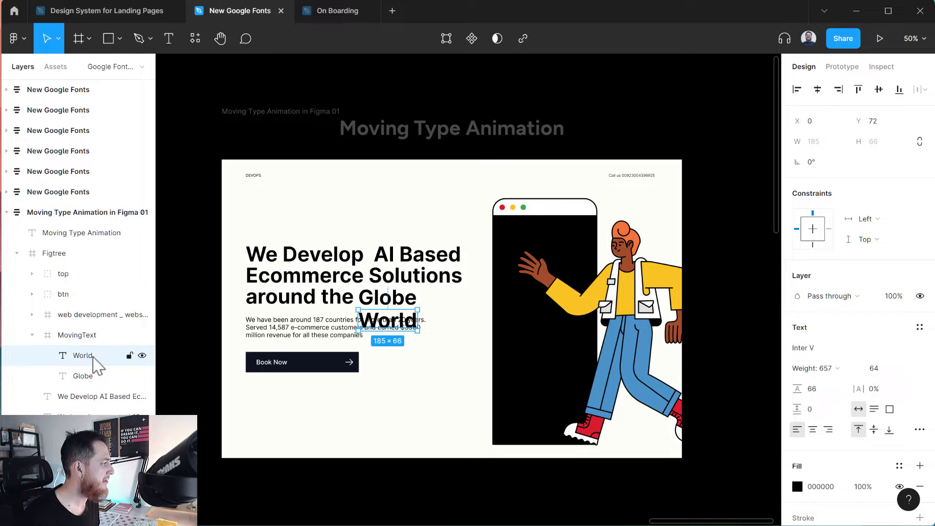
Duplicate the "World" text and move the copy straight down to Y 144.
{"action": "key", "text": "ctrl+d"}
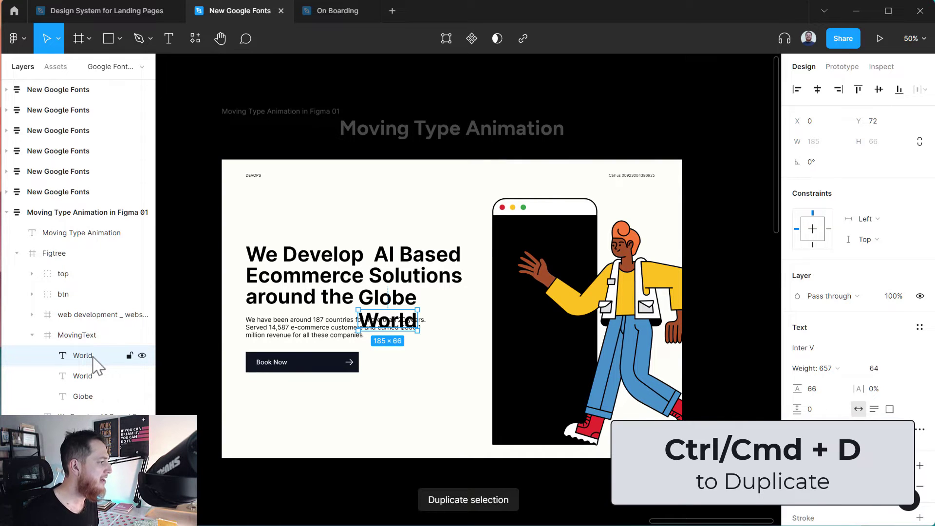
{"action": "key", "text": "shift+Down"}
{"action": "key", "text": "shift+Down"}
{"action": "key", "text": "shift+Down"}
{"action": "key", "text": "shift+Down"}
{"action": "key", "text": "shift+Down"}
{"action": "key", "text": "shift+Down"}
{"action": "key", "text": "shift+Down"}
{"action": "key", "text": "Down"}
{"action": "key", "text": "Down"}
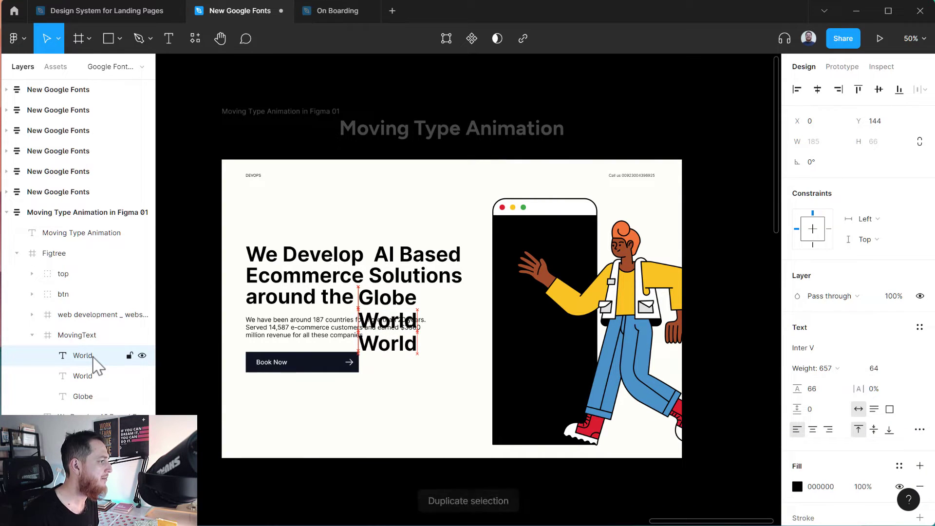
Change the wording of the lowest "World" text in the MovingText frame to "Planet".
{"action": "double_click", "coordinate": [392, 347]}
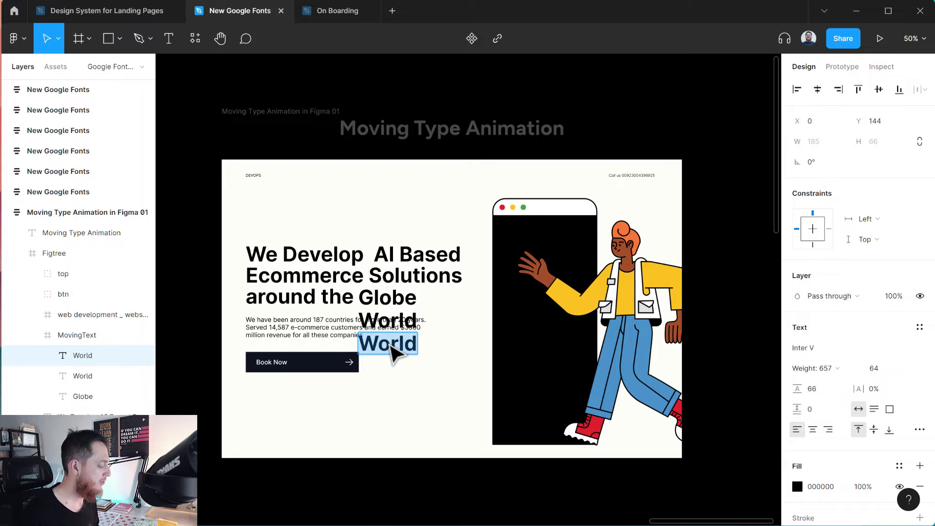
{"action": "type", "text": "Planet"}
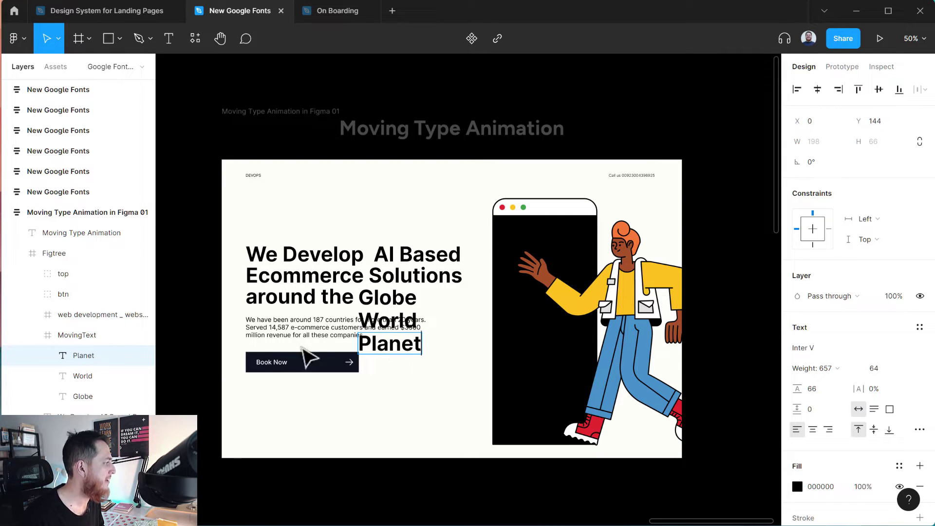
{"action": "key", "text": "Escape"}
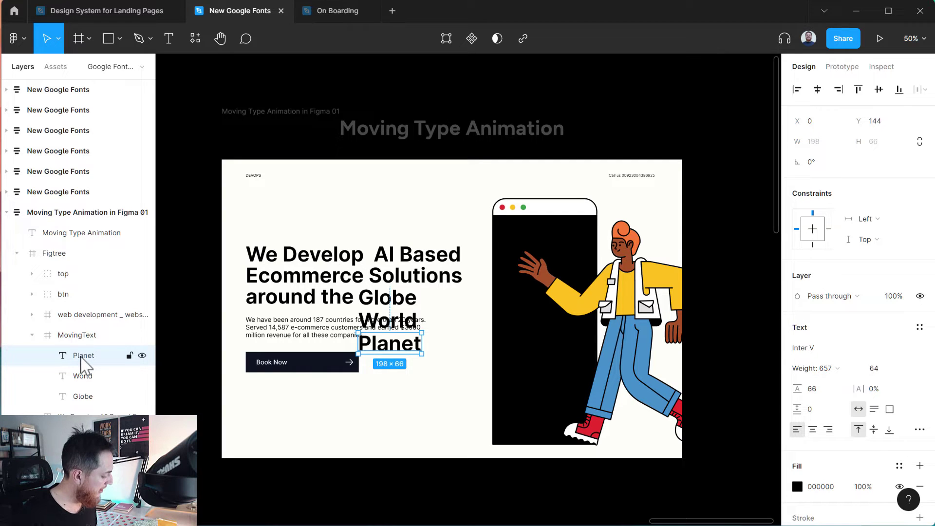
Duplicate the "Planet" text and nudge the copy straight down to Y 208 within the MovingText frame.
{"action": "key", "text": "ctrl+d"}
{"action": "key", "text": "Down"}
{"action": "key", "text": "Down"}
{"action": "key", "text": "Down"}
{"action": "key", "text": "Down"}
{"action": "key", "text": "Down"}
{"action": "key", "text": "Down"}
{"action": "key", "text": "Down"}
{"action": "key", "text": "Down"}
{"action": "key", "text": "Down"}
{"action": "key", "text": "Down"}
{"action": "key", "text": "Down"}
{"action": "key", "text": "Down"}
{"action": "key", "text": "Down"}
{"action": "key", "text": "Down"}
{"action": "key", "text": "Down"}
{"action": "key", "text": "Down"}
{"action": "key", "text": "Down"}
{"action": "key", "text": "Down"}
{"action": "key", "text": "Down"}
{"action": "key", "text": "Down"}
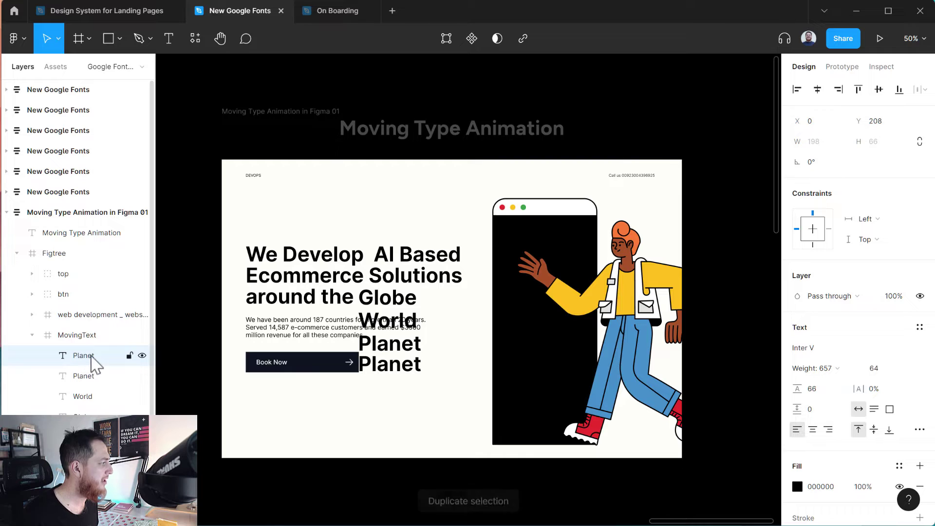
Change the wording of the lower "Planet" copy to "Globe".
{"action": "double_click", "coordinate": [404, 368]}
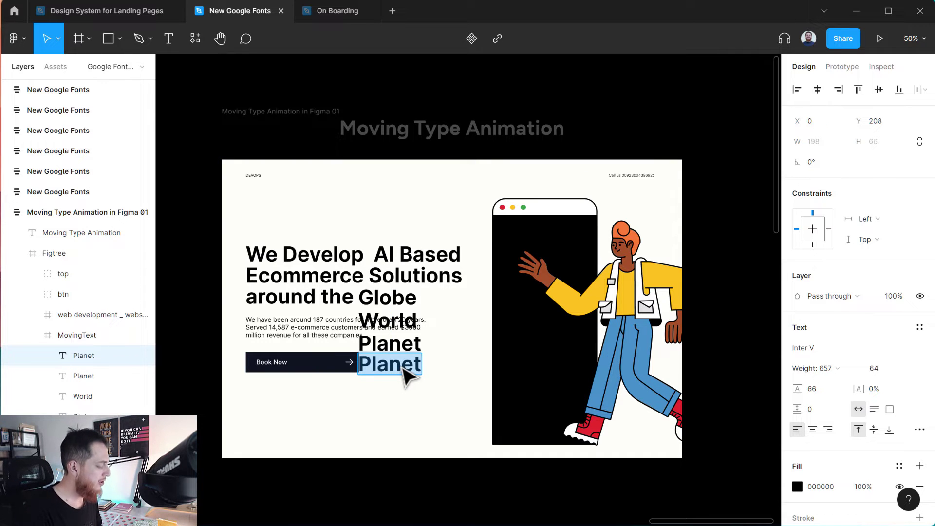
{"action": "type", "text": "Globe"}
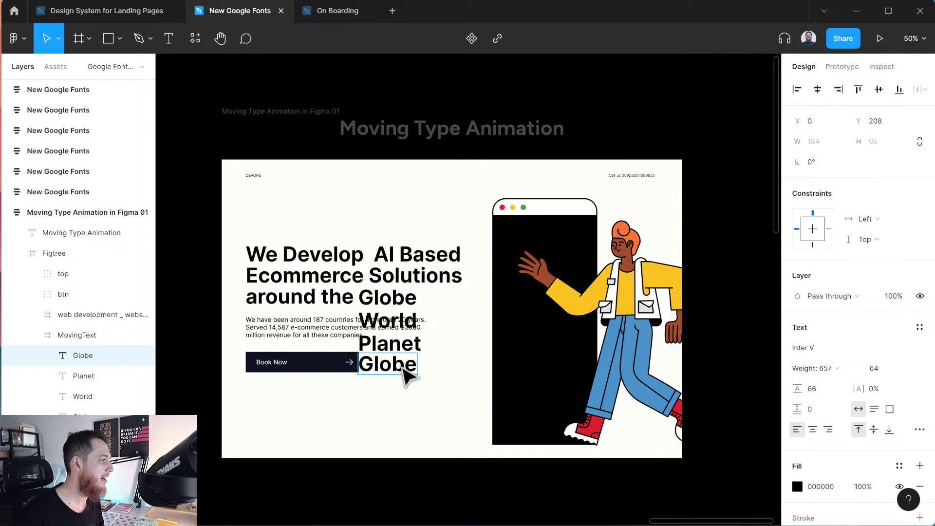
{"action": "key", "text": "Escape"}
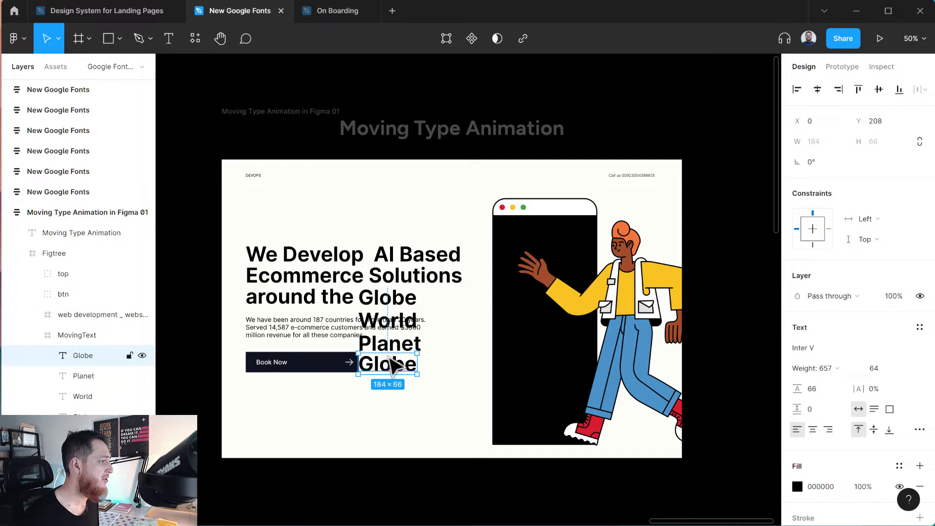
Enable Clip content on the MovingText frame to hide the words stacked below its bounds.
{"action": "left_click", "coordinate": [73, 336]}
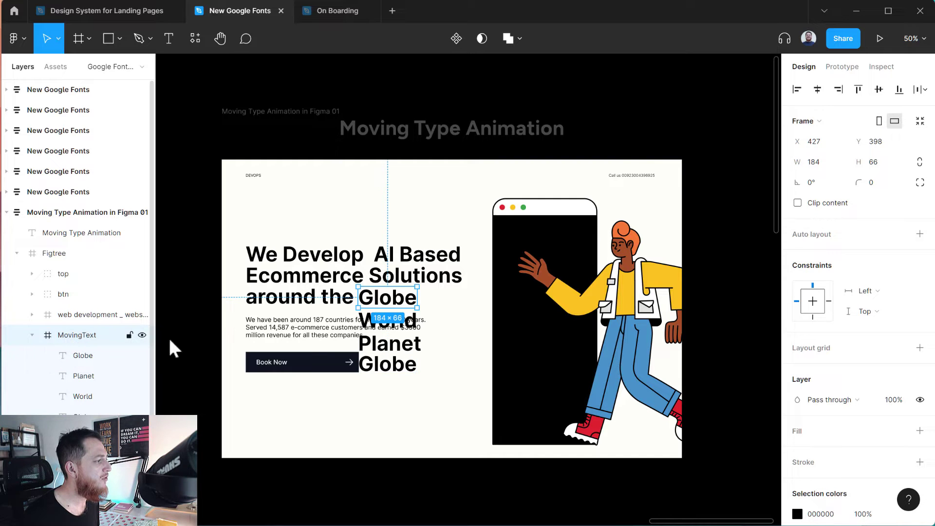
{"action": "left_click", "coordinate": [797, 204]}
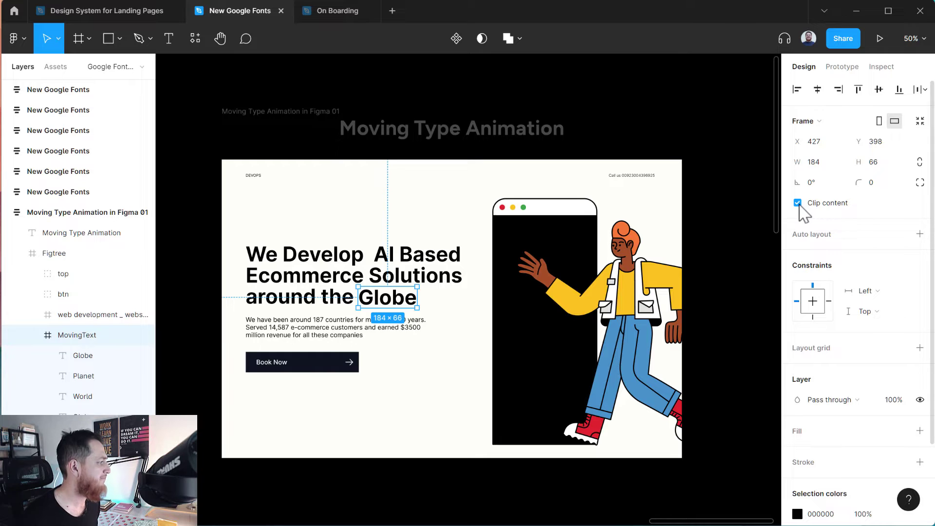
{"action": "left_click", "coordinate": [191, 187]}
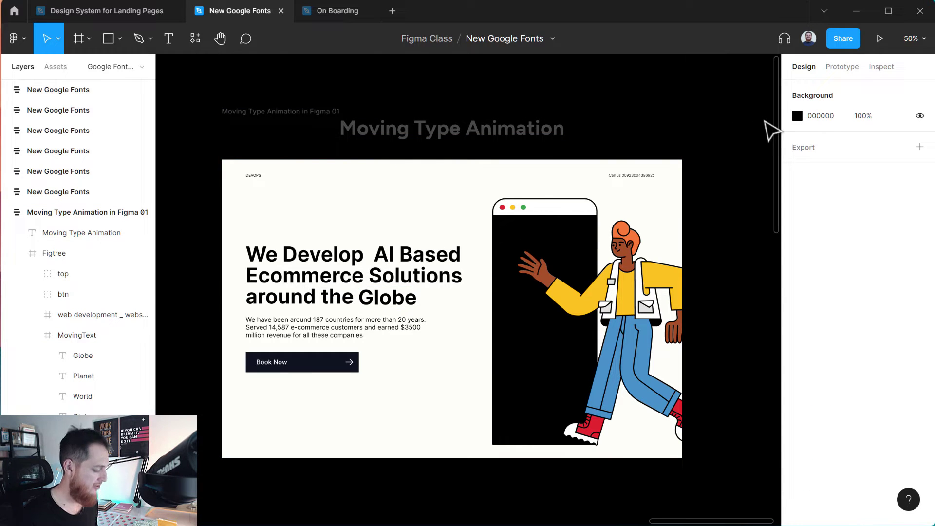
Duplicate the whole "Moving Type Animation in Figma 01" frame to its right, leaving a gap of 156.
{"action": "key", "text": "minus"}
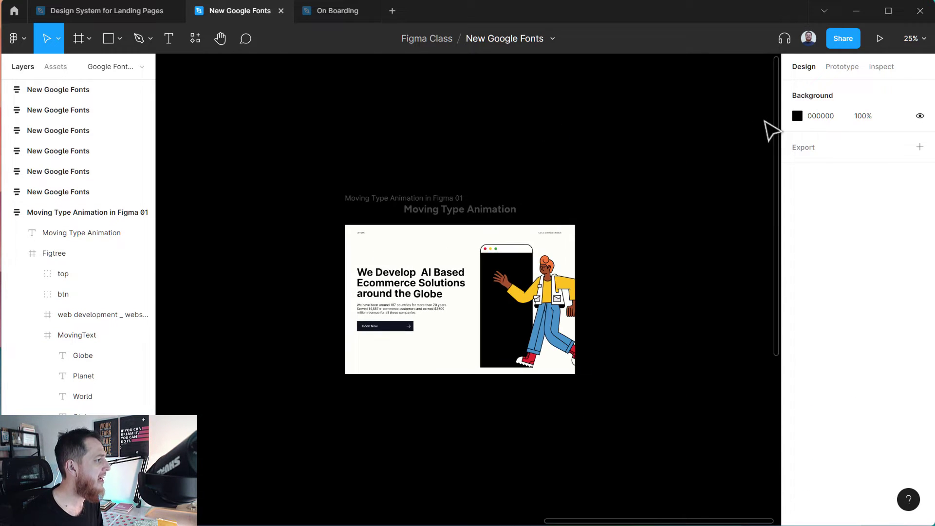
{"action": "left_click_drag", "start_coordinate": [699, 275], "coordinate": [520, 285]}
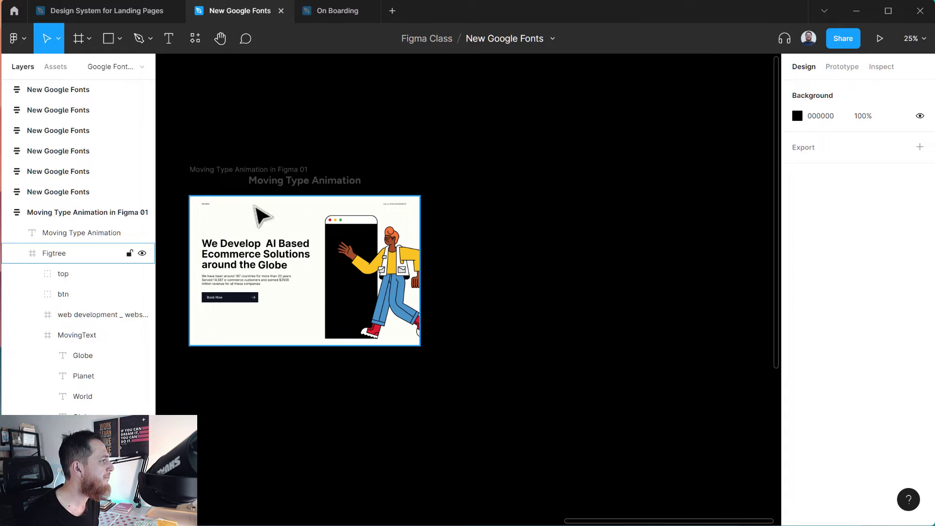
{"action": "left_click", "coordinate": [247, 172]}
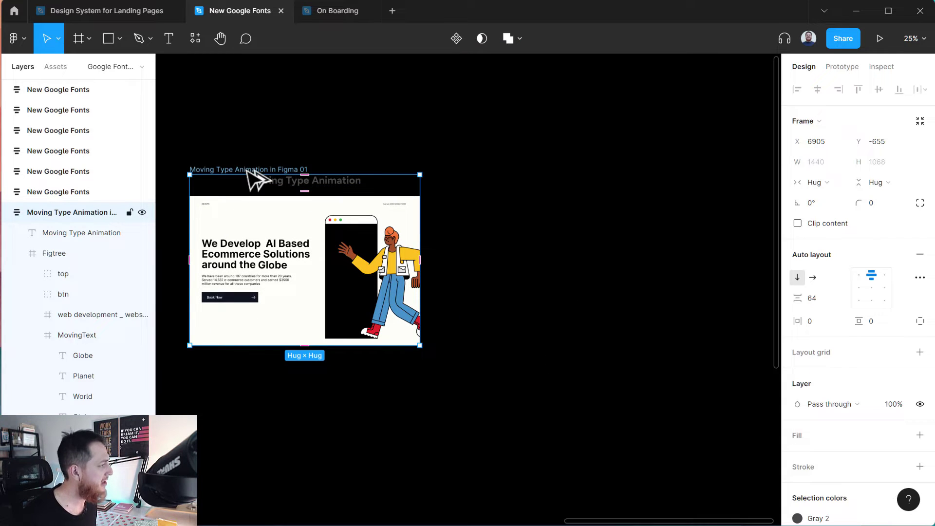
{"action": "left_click_drag", "start_coordinate": [255, 180], "coordinate": [511, 180]}
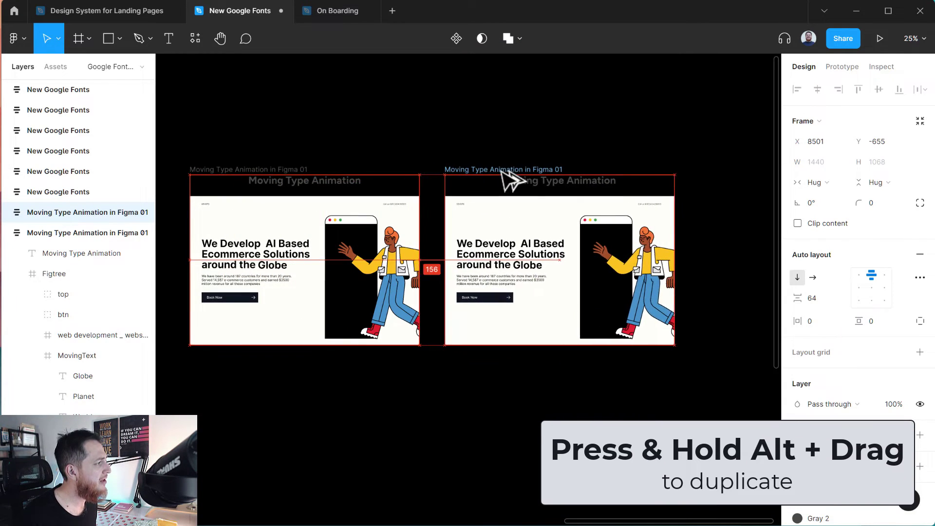
Rename the original "Moving Type Animation in Figma 01" frame to "Moving Type 01".
{"action": "left_click", "coordinate": [269, 178]}
{"action": "double_click", "coordinate": [239, 170]}
{"action": "left_click_drag", "start_coordinate": [236, 170], "coordinate": [354, 177]}
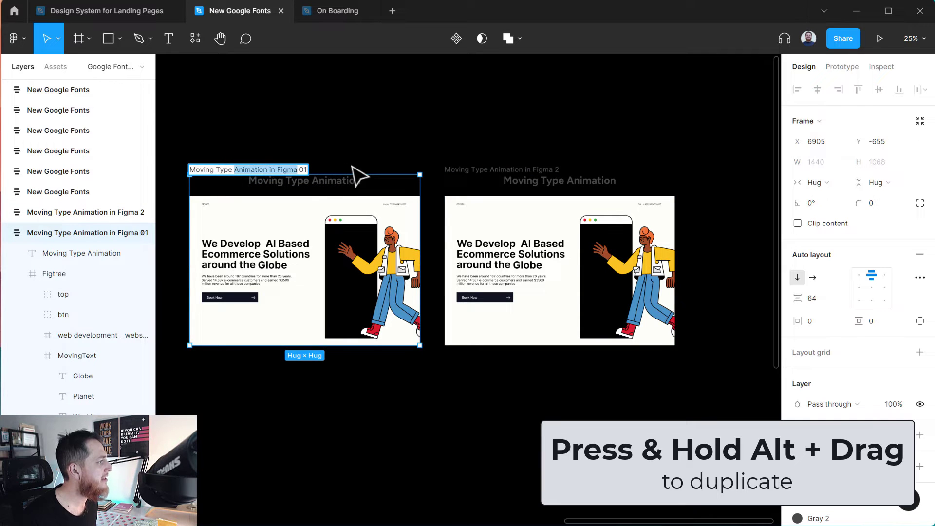
{"action": "key", "text": "BackSpace"}
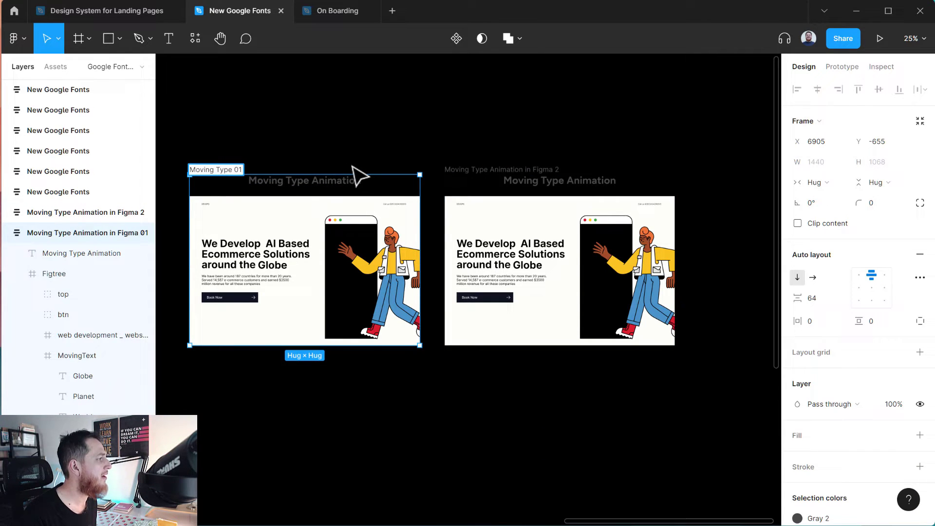
{"action": "key", "text": "Return"}
Rename the duplicated frame to "Moving Type 02".
{"action": "left_click", "coordinate": [489, 170]}
{"action": "double_click", "coordinate": [505, 170]}
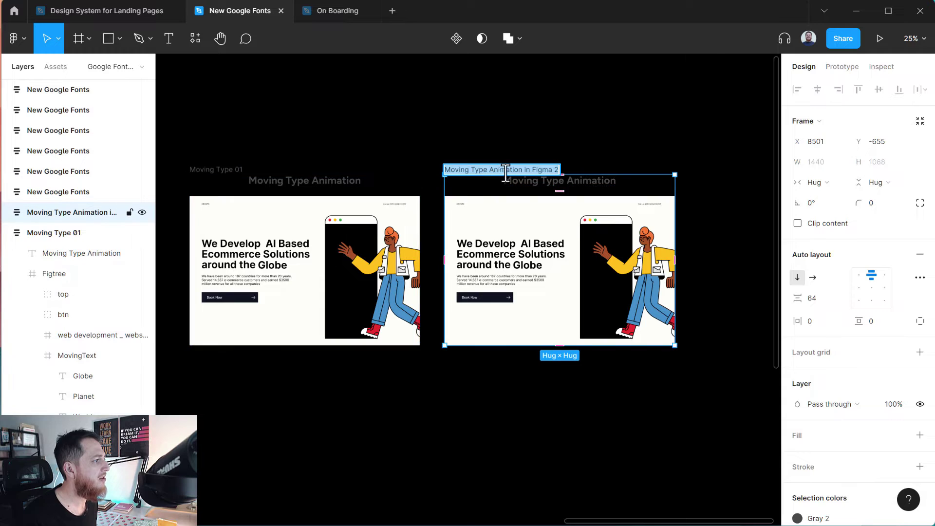
{"action": "left_click_drag", "start_coordinate": [489, 170], "coordinate": [551, 171]}
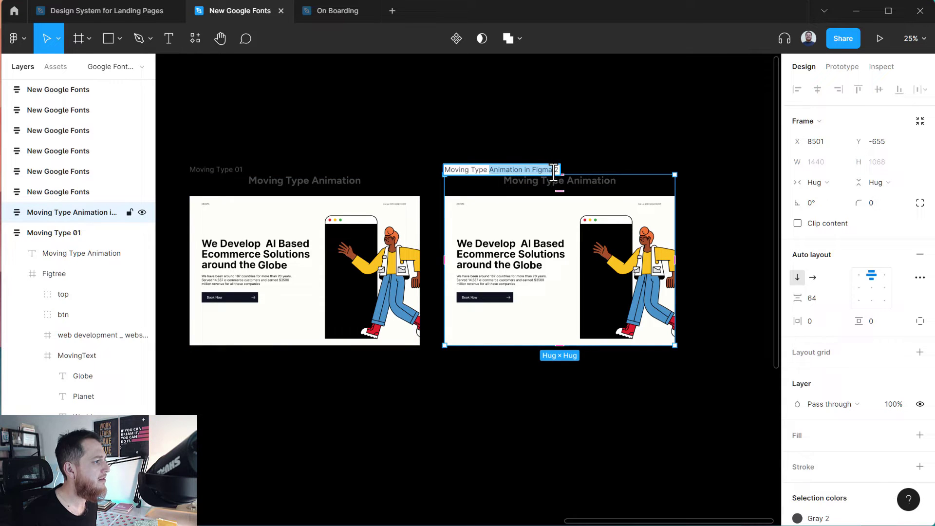
{"action": "type", "text": "02"}
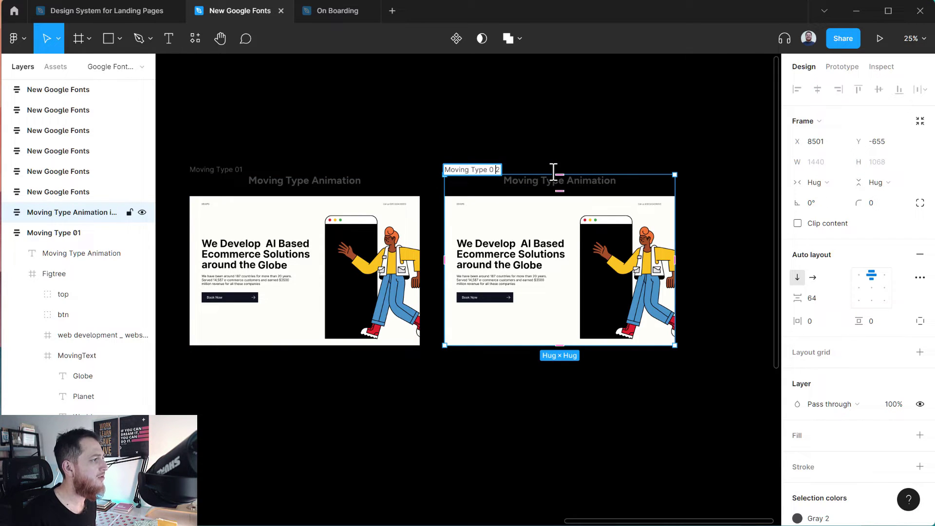
{"action": "key", "text": "Return"}
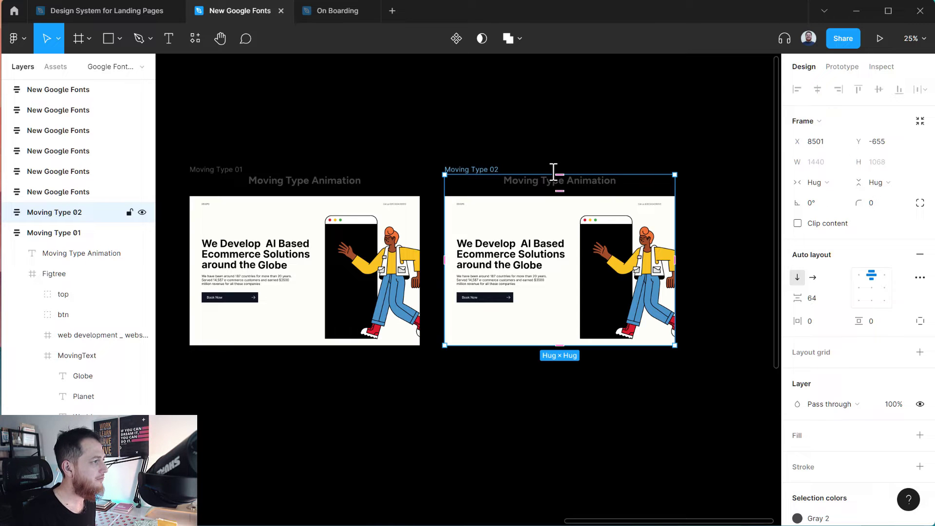
{"action": "left_click", "coordinate": [538, 272]}
{"action": "left_click", "coordinate": [538, 272]}
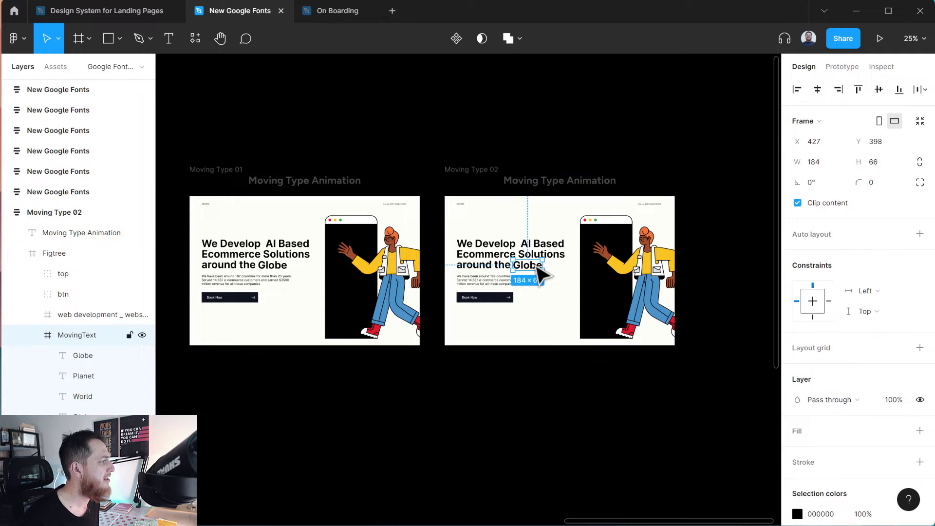
{"action": "left_click", "coordinate": [92, 356]}
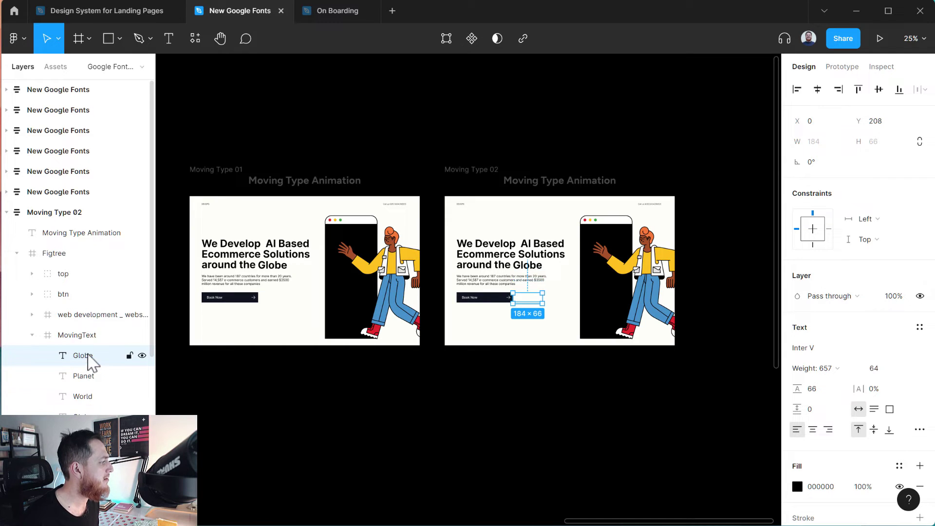
{"action": "double_click", "coordinate": [89, 356]}
{"action": "left_click", "coordinate": [278, 414]}
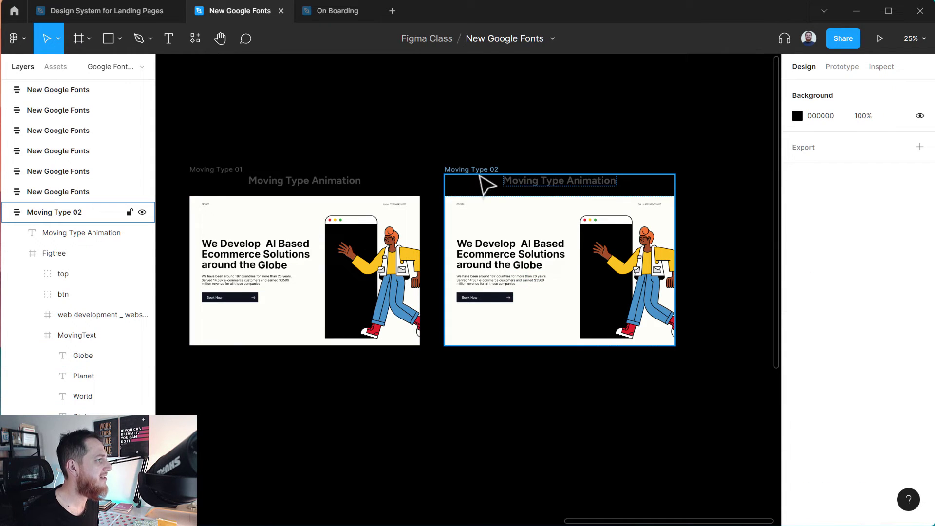
Rename the "Globe" text layer at Y 208 in the MovingText frame of Moving Type 01 to "Globe2".
{"action": "left_click", "coordinate": [287, 272]}
{"action": "double_click", "coordinate": [280, 274]}
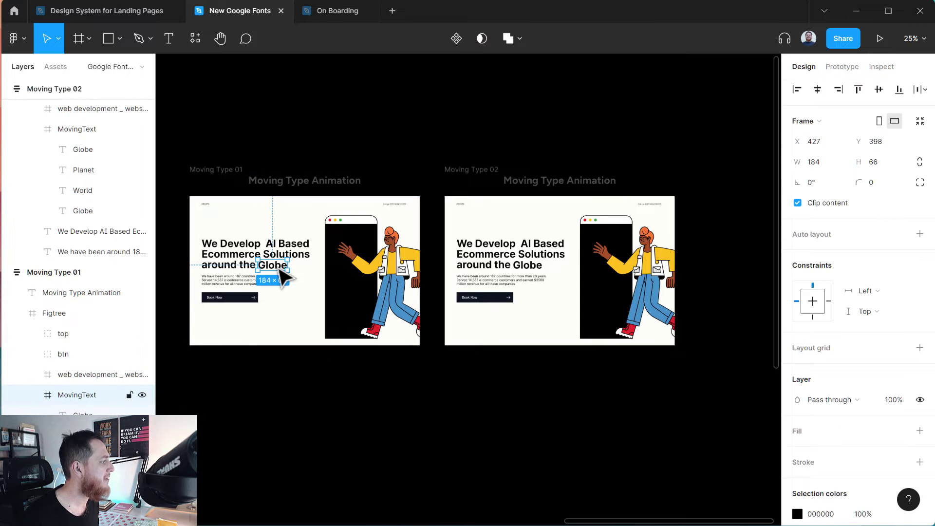
{"action": "left_click", "coordinate": [86, 413]}
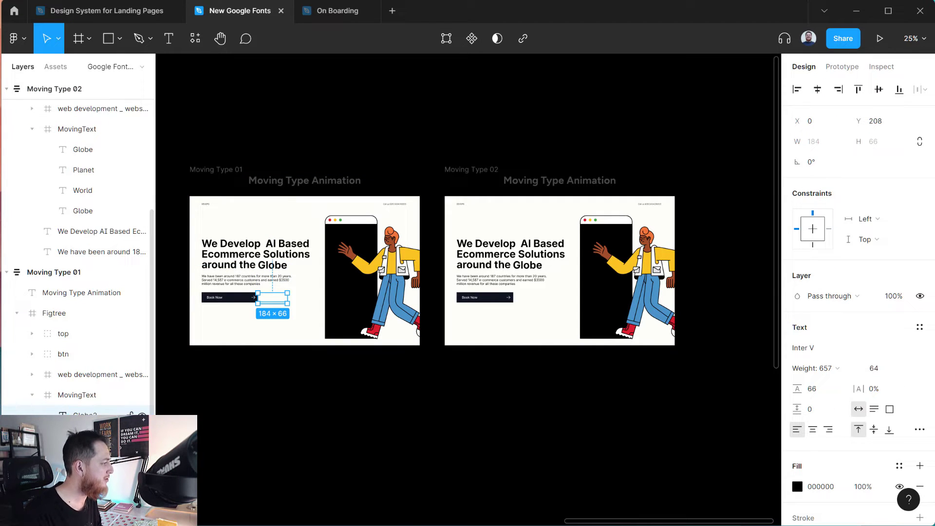
{"action": "key", "text": "ctrl+z"}
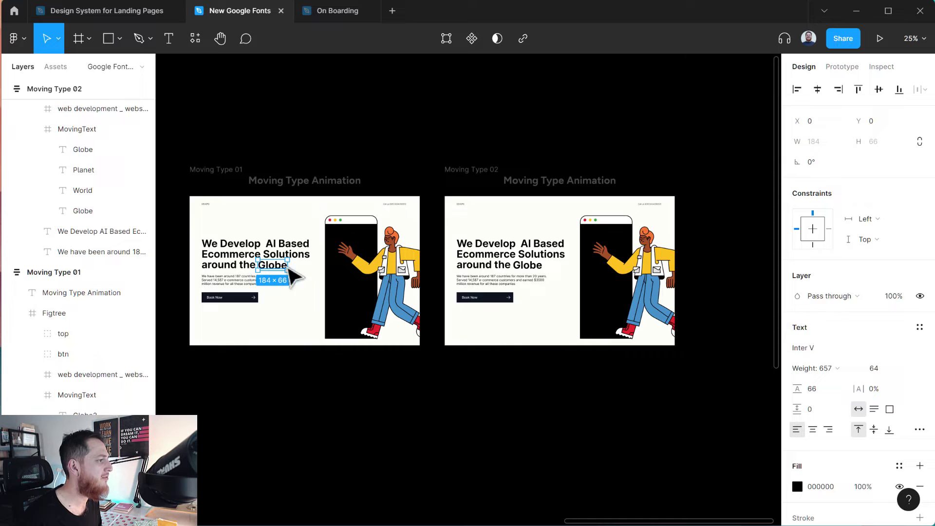
Rename the first "Globe" text layer, at Y 0 in the MovingText frame of Moving Type 02, to "Globe1".
{"action": "left_click", "coordinate": [542, 274]}
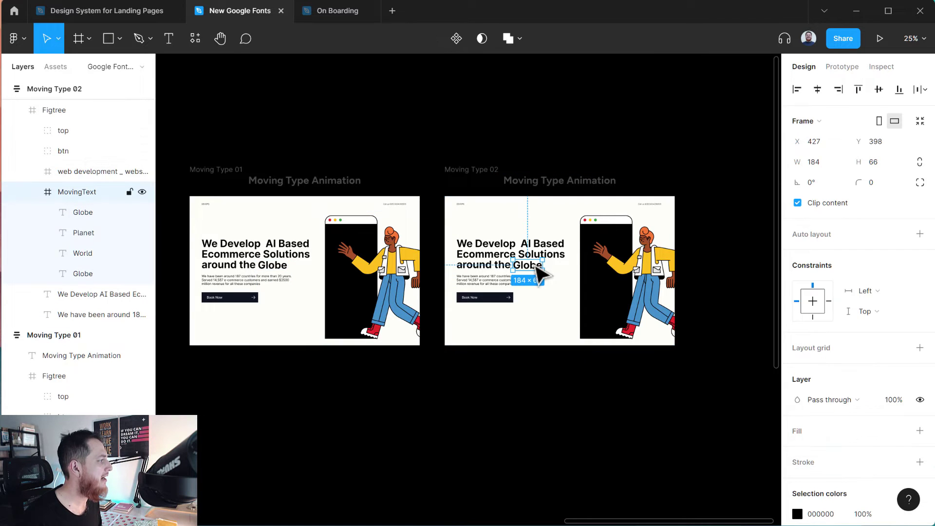
{"action": "double_click", "coordinate": [83, 213]}
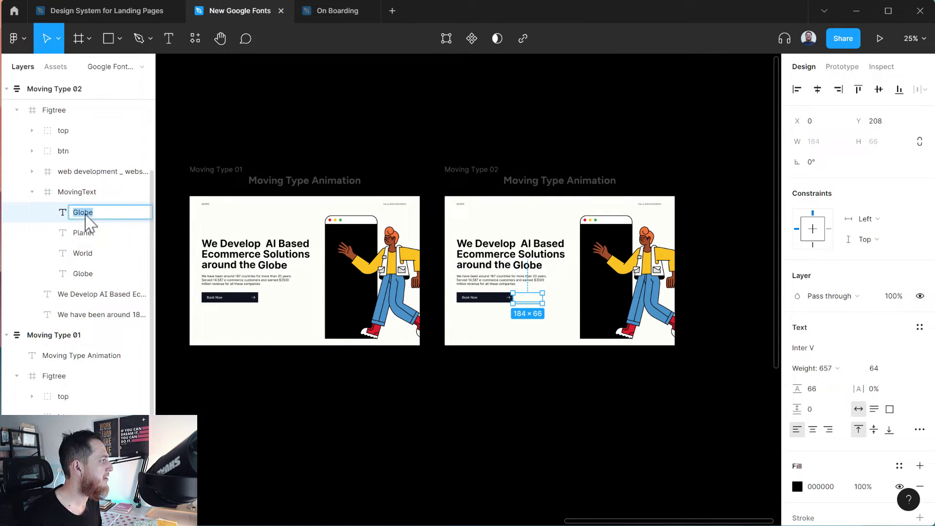
{"action": "left_click", "coordinate": [82, 273]}
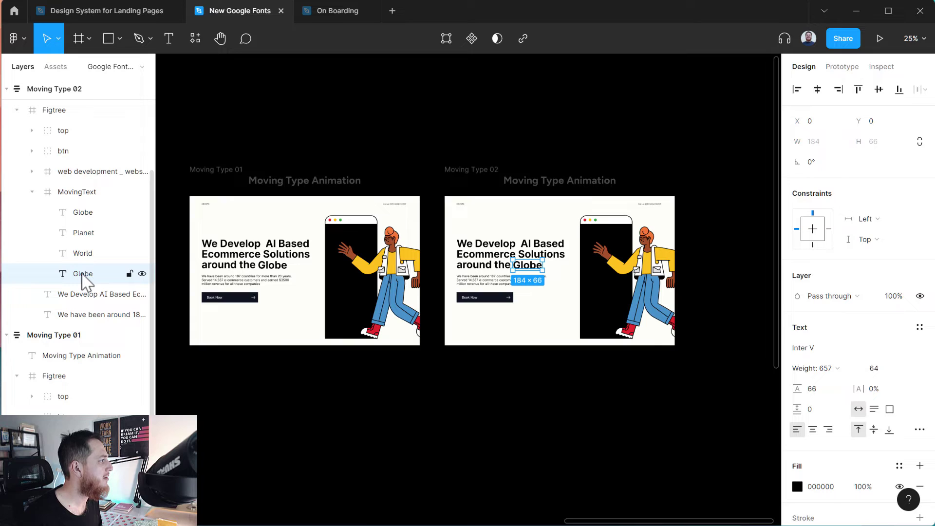
{"action": "double_click", "coordinate": [83, 273]}
{"action": "left_click", "coordinate": [100, 275]}
{"action": "type", "text": "1"}
{"action": "key", "text": "Return"}
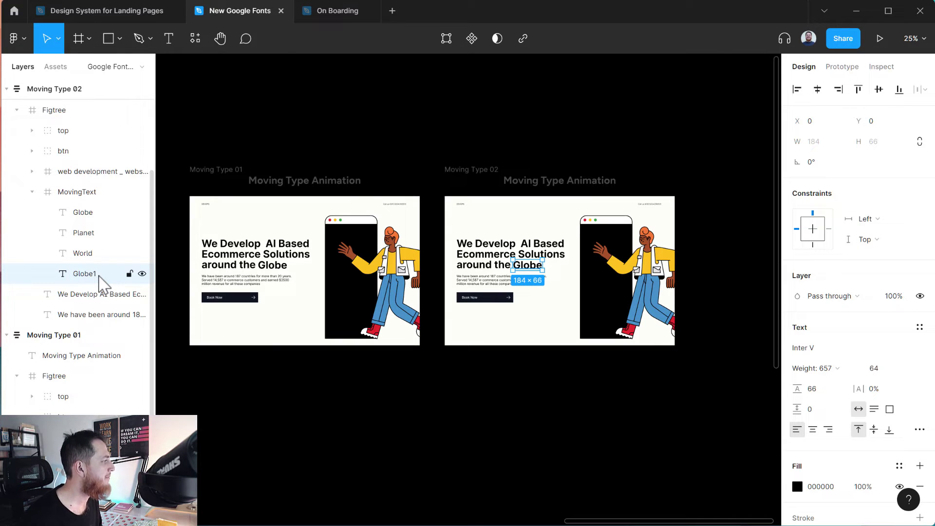
Rename the last "Globe" text layer, at Y 208 in the MovingText frame of Moving Type 02, to "Globe2".
{"action": "double_click", "coordinate": [91, 215]}
{"action": "left_click", "coordinate": [104, 214]}
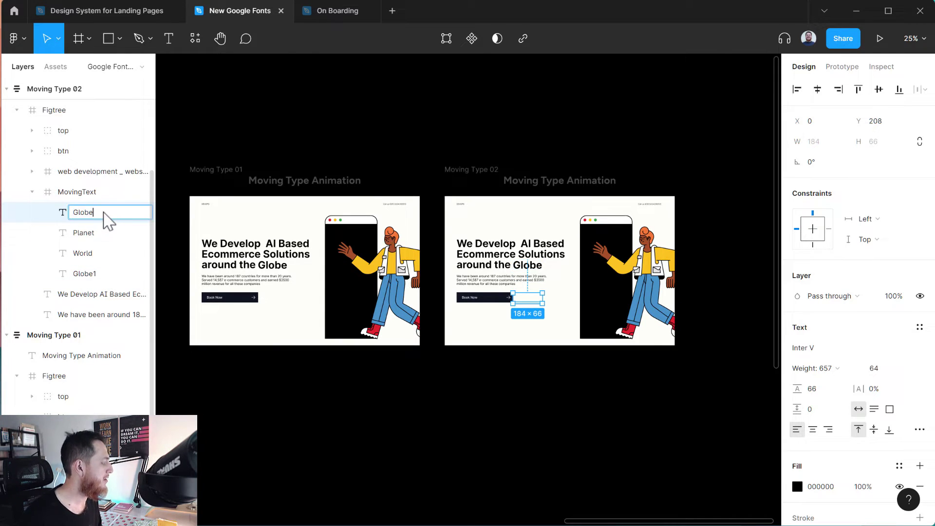
{"action": "type", "text": "2"}
{"action": "key", "text": "Return"}
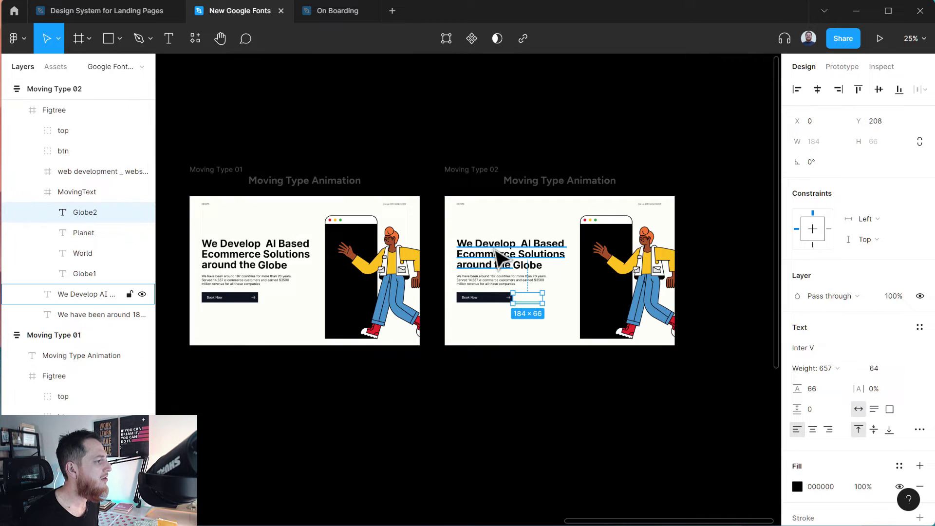
Set the Y position of the "World" text in the MovingText frame of Moving Type 02 to 0.
{"action": "left_click", "coordinate": [89, 259]}
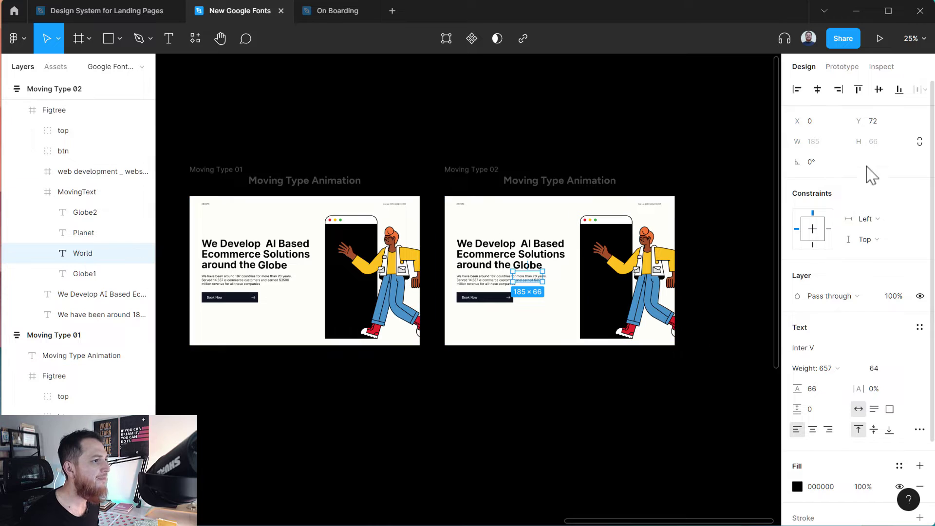
{"action": "left_click", "coordinate": [876, 125]}
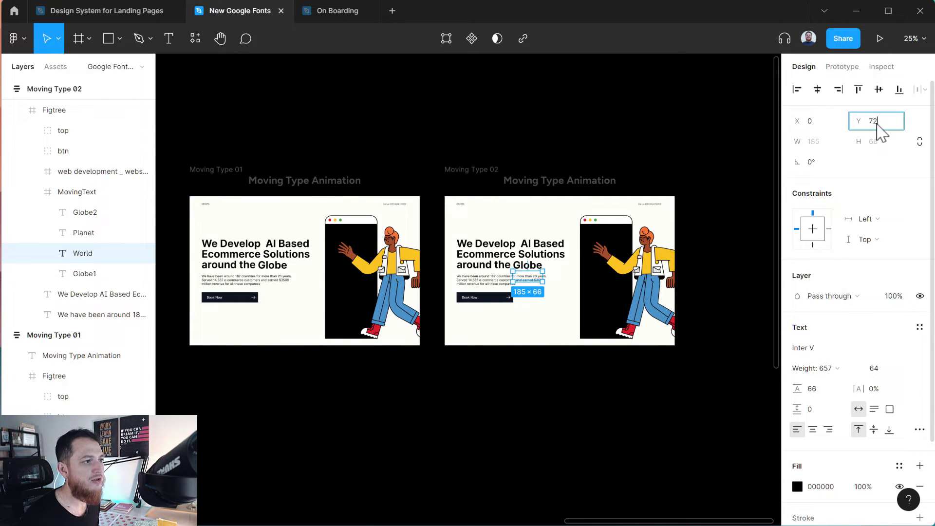
{"action": "type", "text": "0"}
{"action": "key", "text": "Return"}
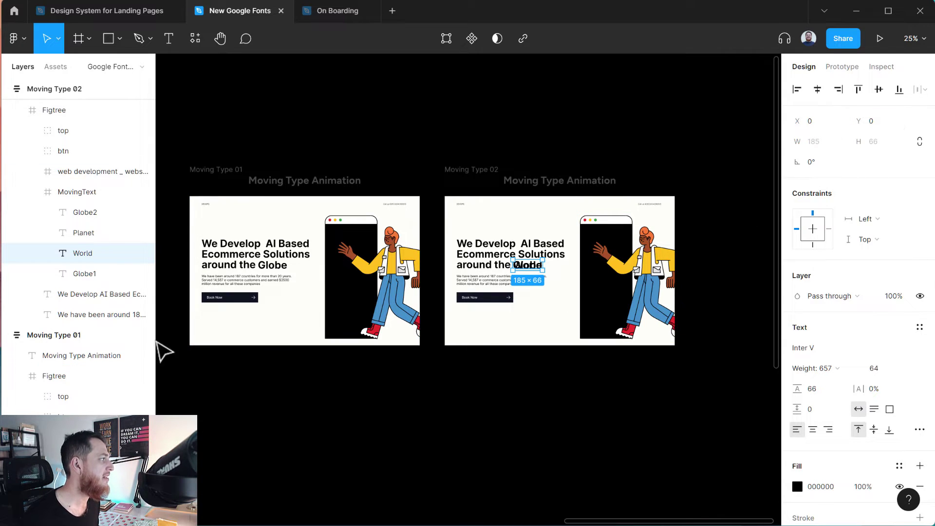
Set the Y position of the "Globe1" text in the MovingText frame of Moving Type 02 to -72.
{"action": "left_click", "coordinate": [84, 274]}
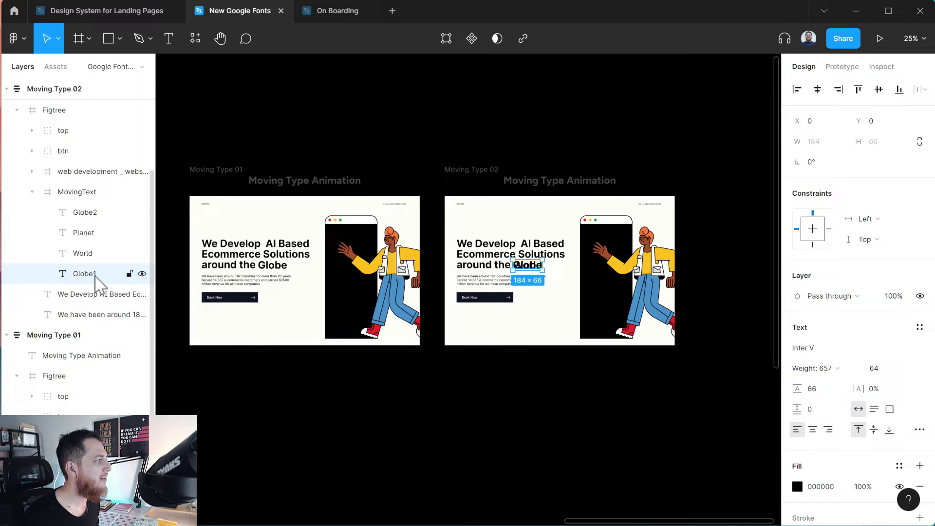
{"action": "left_click", "coordinate": [870, 121]}
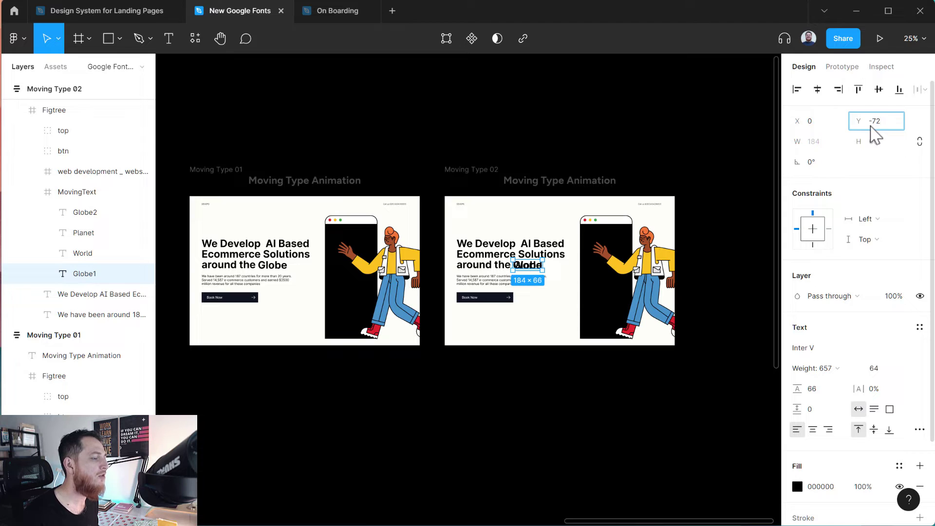
{"action": "type", "text": "-72"}
{"action": "key", "text": "Return"}
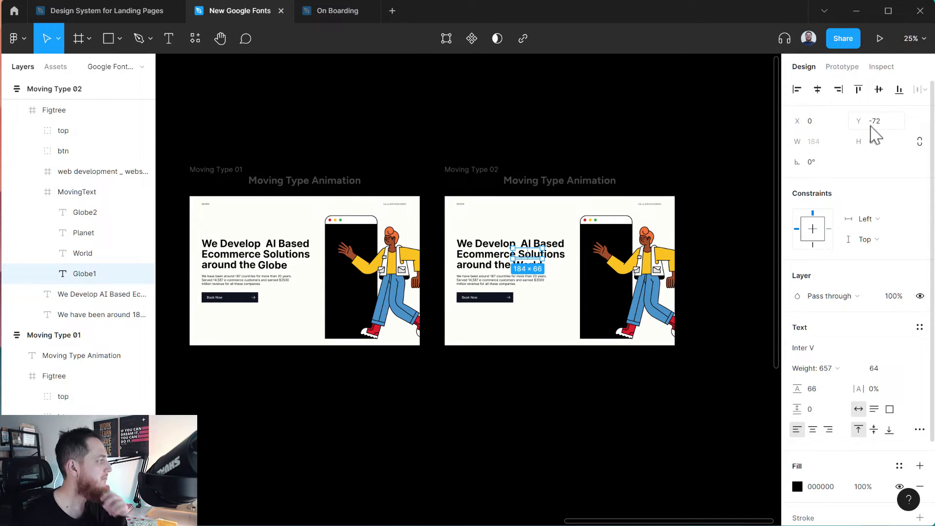
{"action": "left_click", "coordinate": [539, 479]}
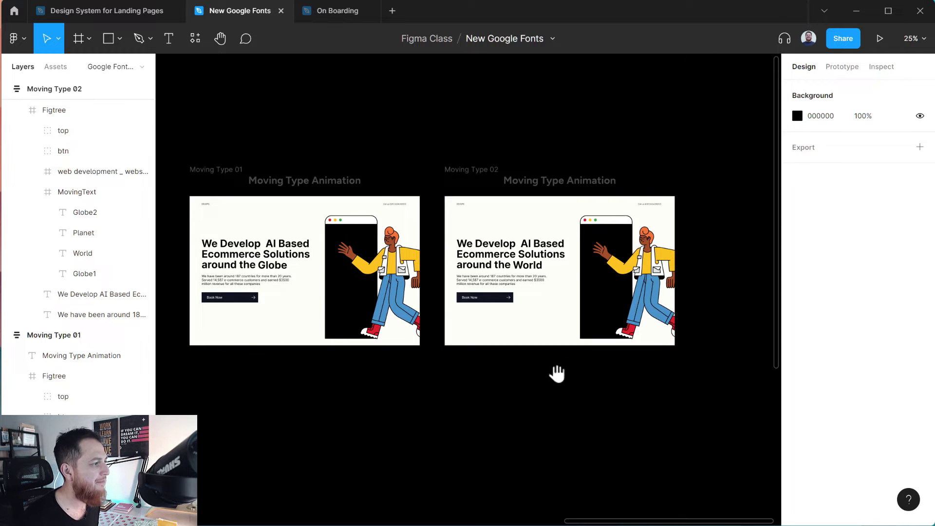
Duplicate the Moving Type 02 frame and place the copy beside it, to its right.
{"action": "left_click_drag", "start_coordinate": [555, 371], "coordinate": [386, 372]}
{"action": "left_click", "coordinate": [307, 175]}
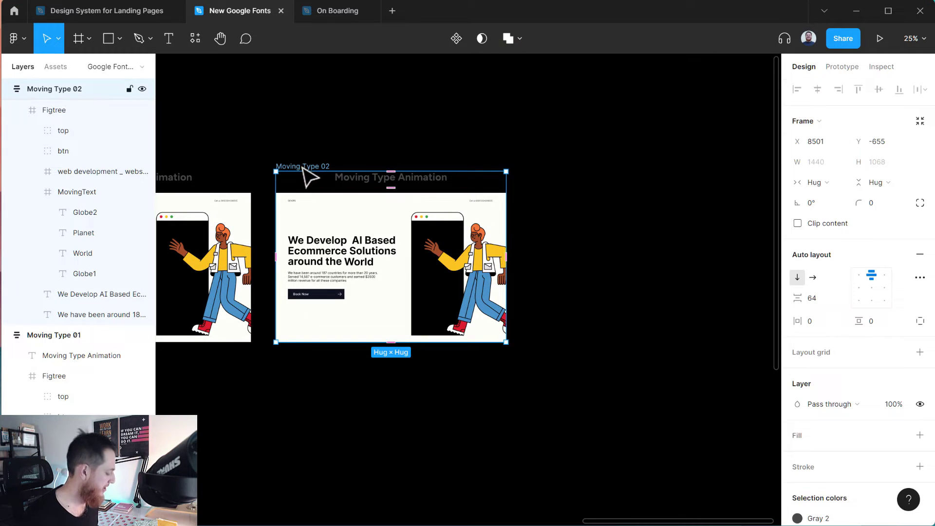
{"action": "left_click_drag", "start_coordinate": [305, 175], "coordinate": [550, 178]}
{"action": "left_click_drag", "start_coordinate": [448, 276], "coordinate": [263, 282]}
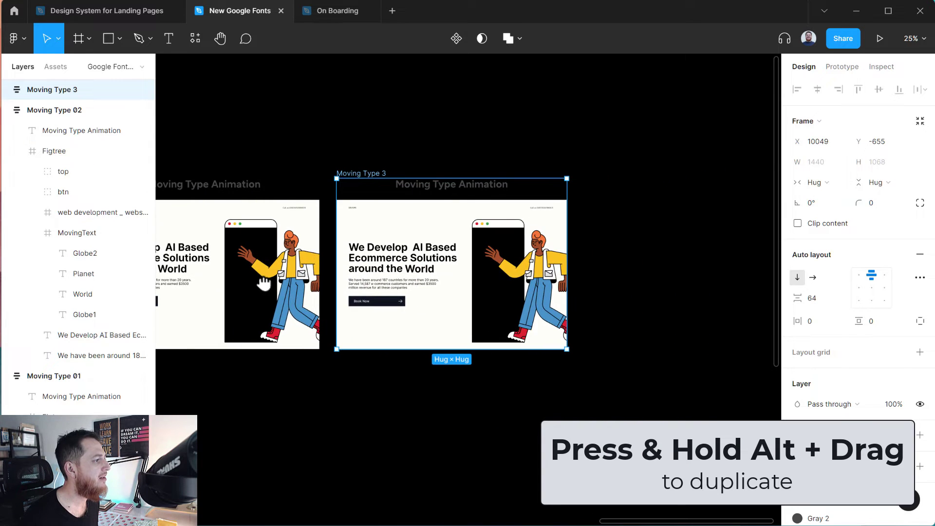
Set the Y position of the "Planet" text in the MovingText frame of Moving Type 3 to 0.
{"action": "double_click", "coordinate": [420, 273]}
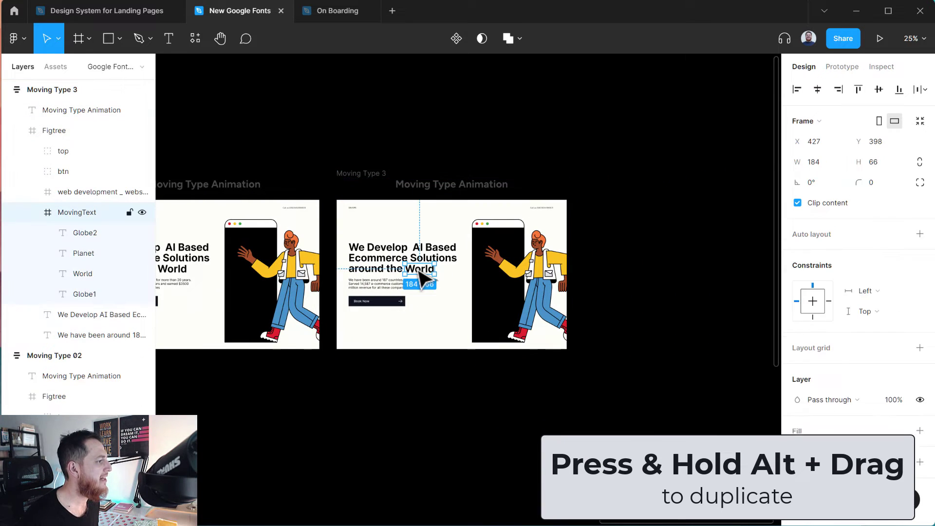
{"action": "left_click", "coordinate": [77, 254]}
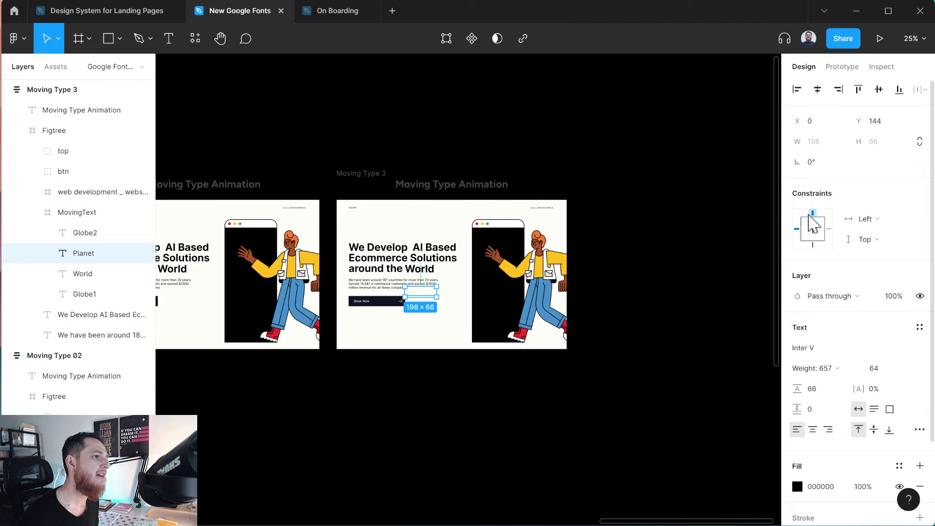
{"action": "left_click", "coordinate": [876, 125]}
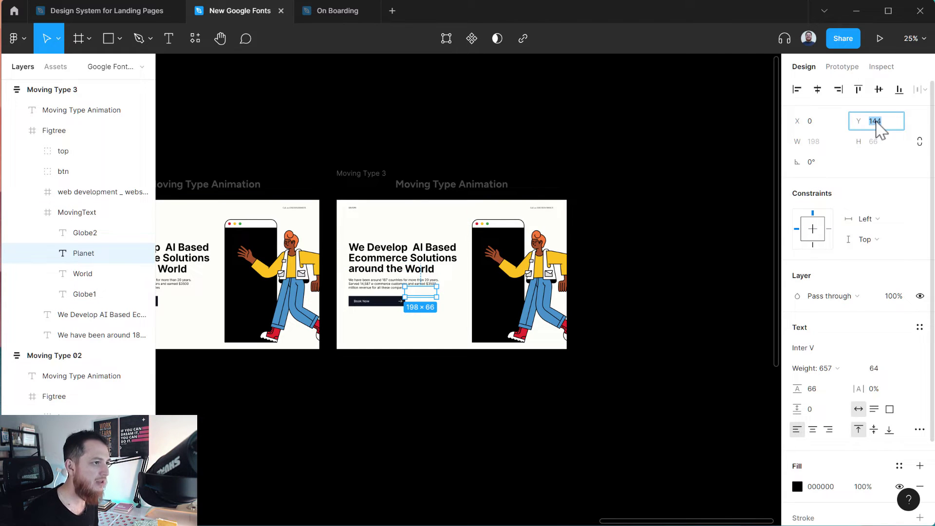
{"action": "key", "text": "Return"}
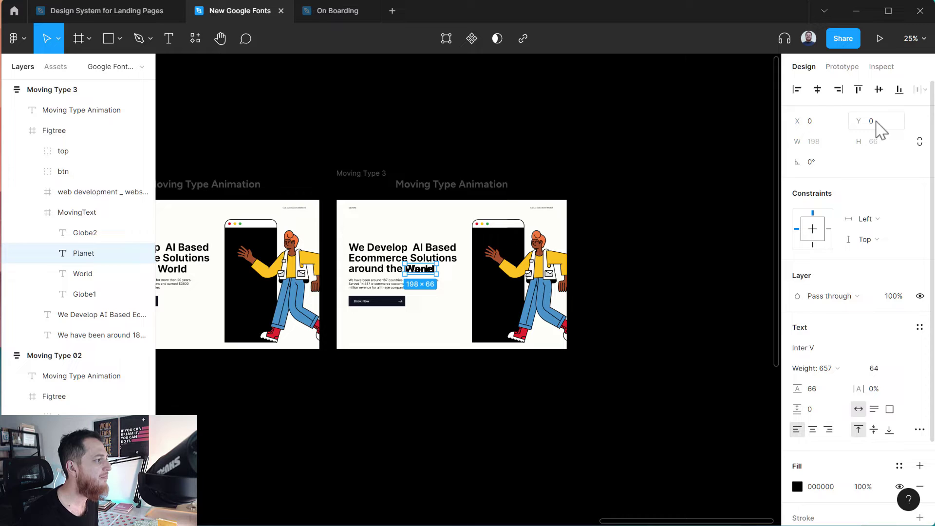
Set the Y position of the "World" text in the MovingText frame of Moving Type 3 to -72.
{"action": "left_click", "coordinate": [83, 274]}
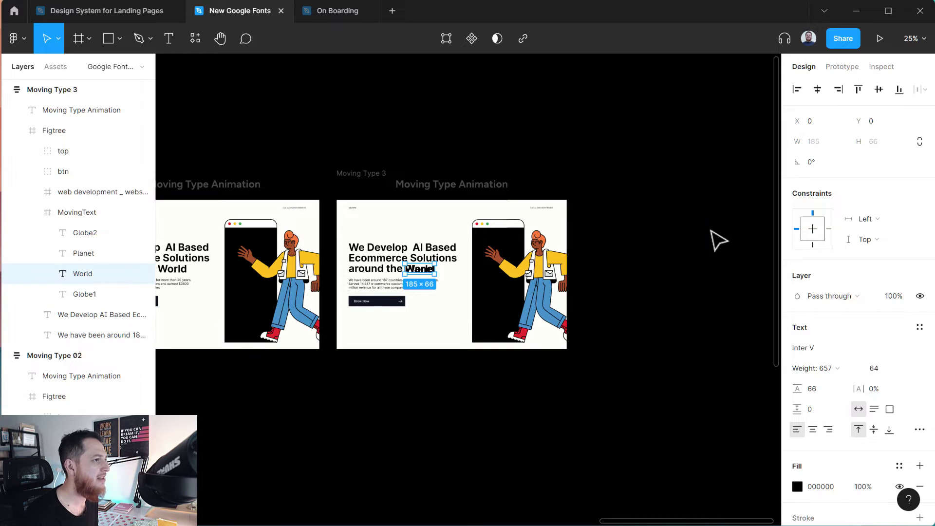
{"action": "left_click", "coordinate": [875, 123]}
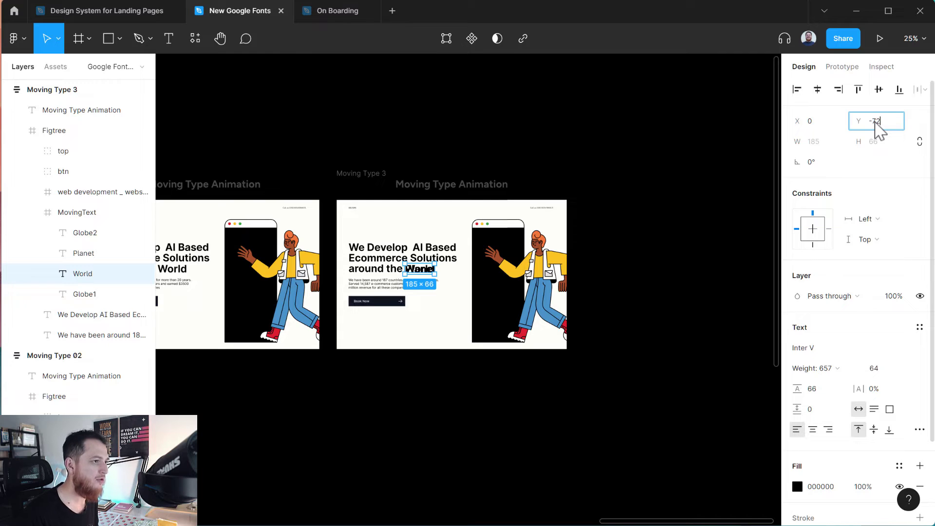
{"action": "key", "text": "Return"}
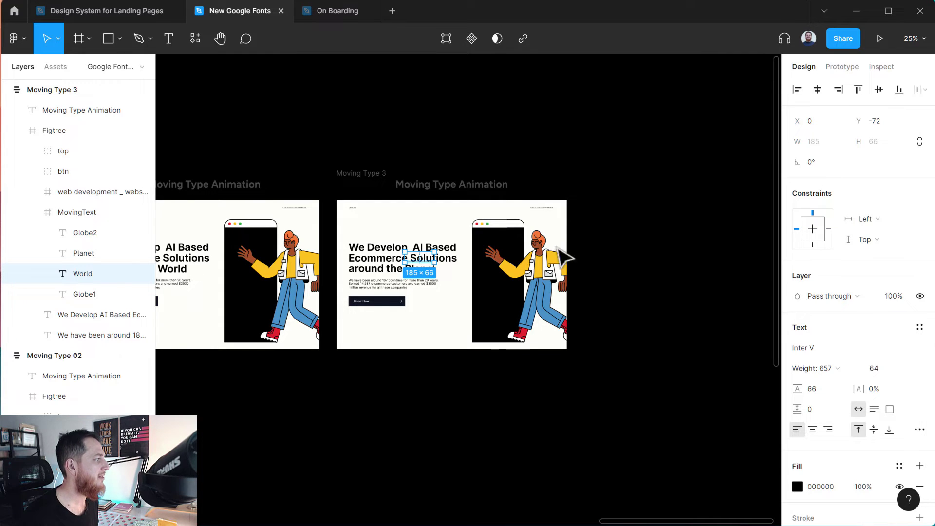
{"action": "left_click", "coordinate": [412, 409]}
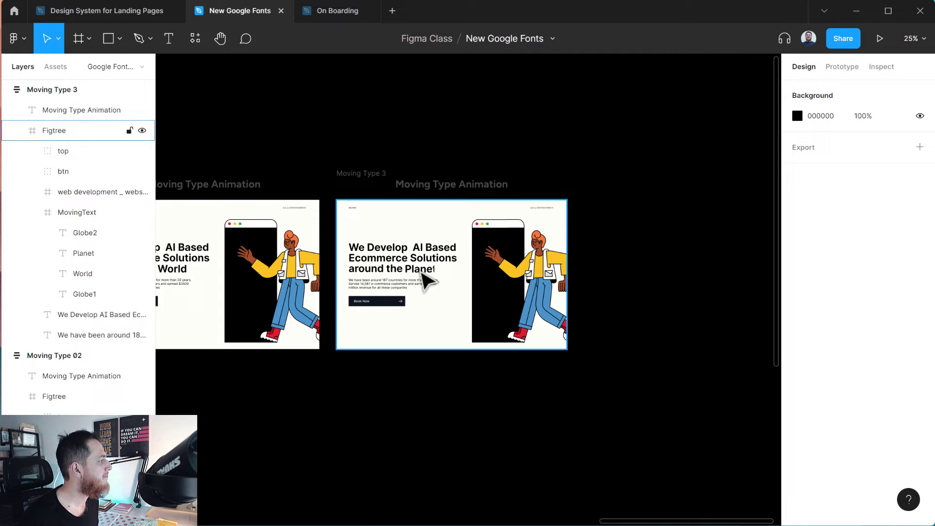
Widen the MovingText frame in Moving Type 3 to about 217 so the whole word "Planet" fits.
{"action": "left_click", "coordinate": [91, 257]}
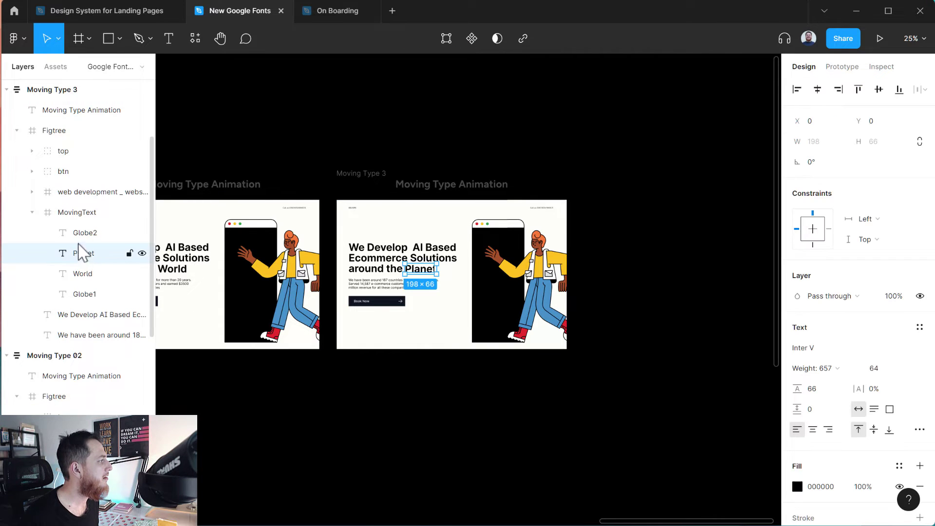
{"action": "left_click", "coordinate": [78, 215]}
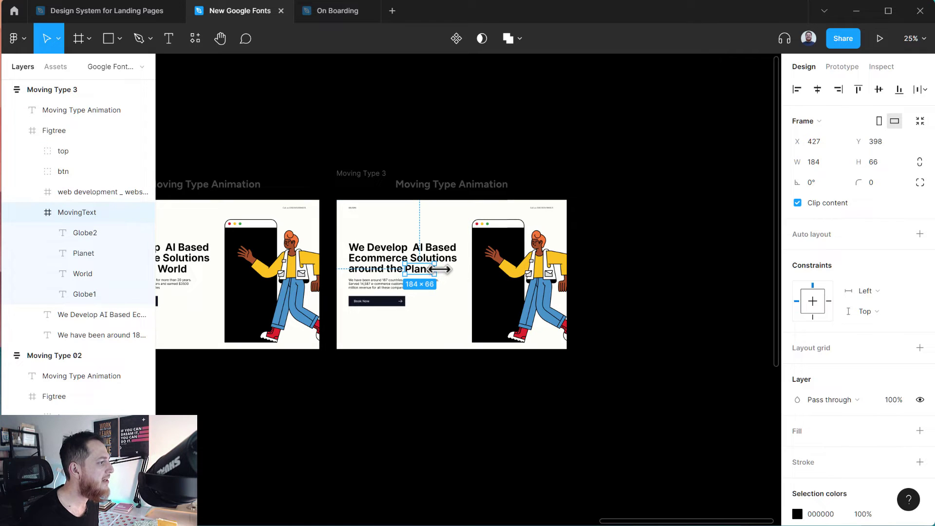
{"action": "left_click_drag", "start_coordinate": [439, 269], "coordinate": [443, 269]}
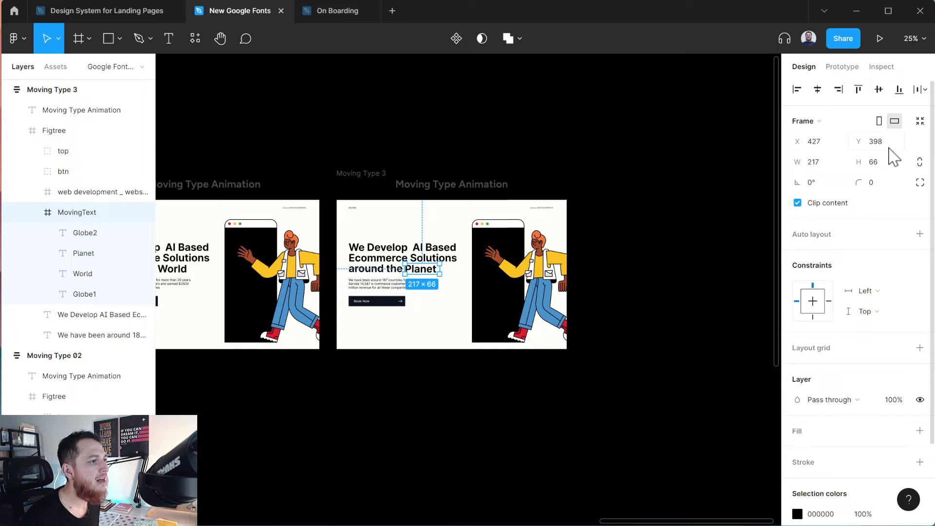
{"action": "left_click", "coordinate": [811, 166]}
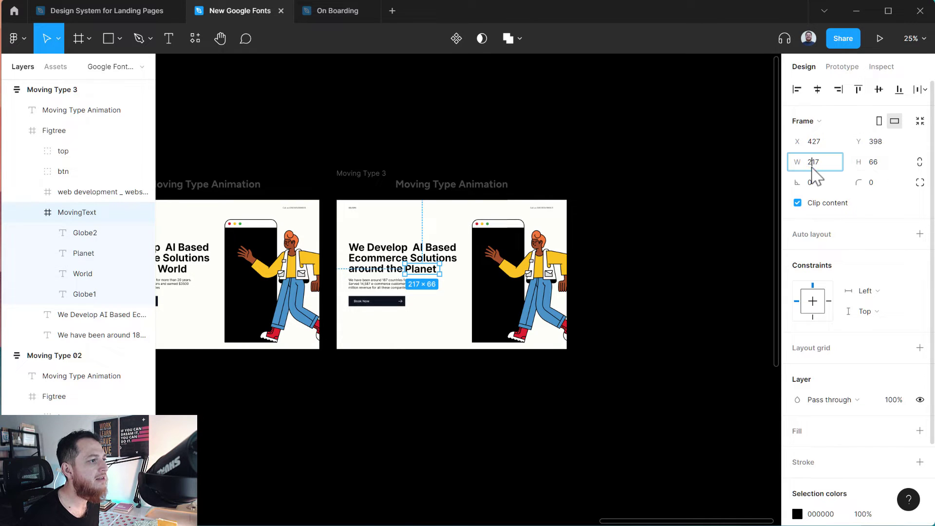
{"action": "left_click", "coordinate": [386, 442]}
Set the width of the MovingText frame in Moving Type 02 to 217.
{"action": "left_click_drag", "start_coordinate": [221, 378], "coordinate": [574, 365]}
{"action": "left_click", "coordinate": [535, 266]}
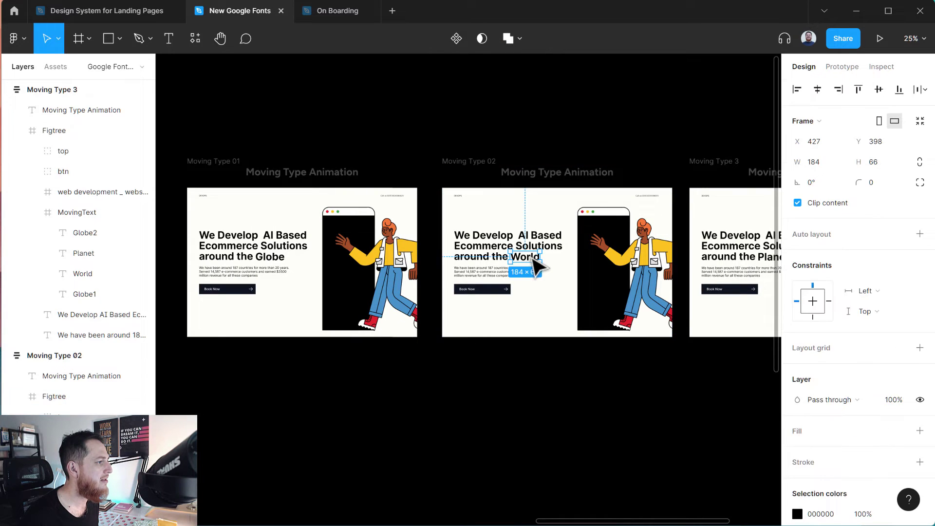
{"action": "left_click", "coordinate": [814, 165]}
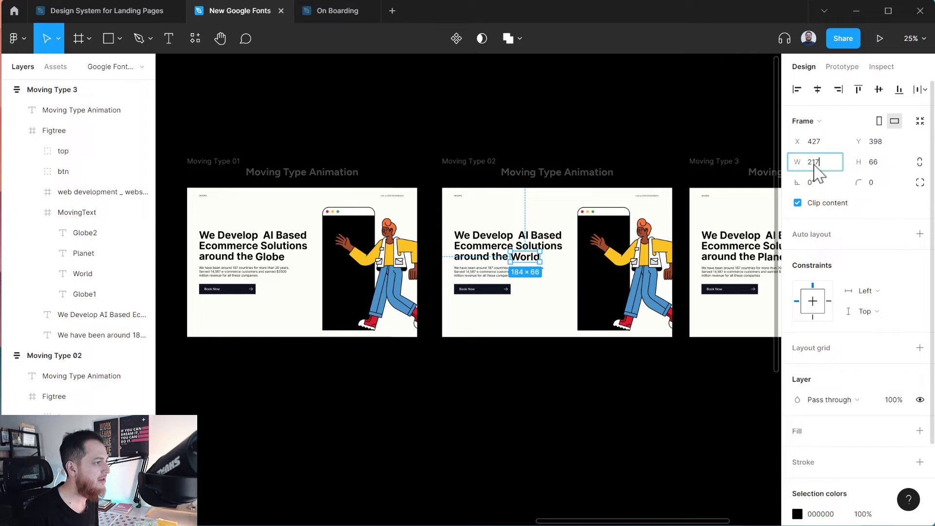
{"action": "type", "text": "217"}
{"action": "key", "text": "Return"}
Set the width of the MovingText frame in Moving Type 01 to 217.
{"action": "left_click", "coordinate": [280, 264]}
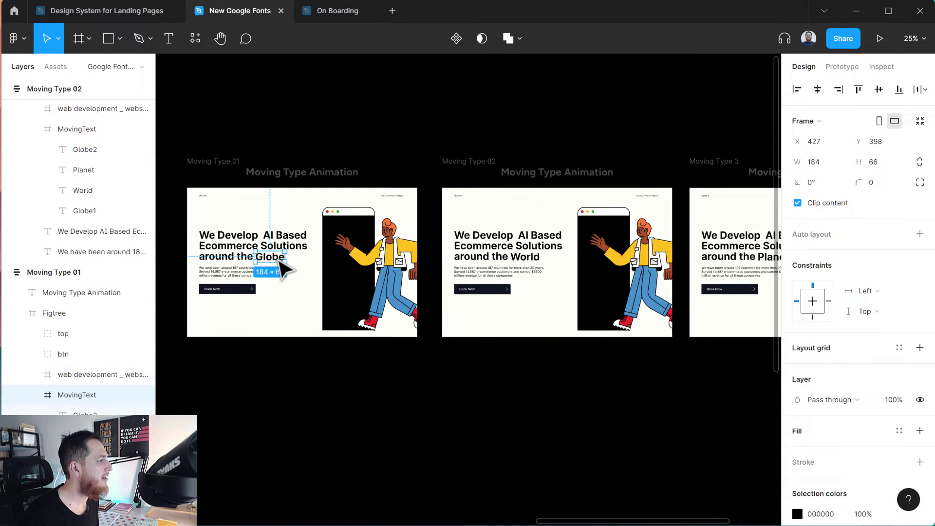
{"action": "left_click", "coordinate": [814, 163]}
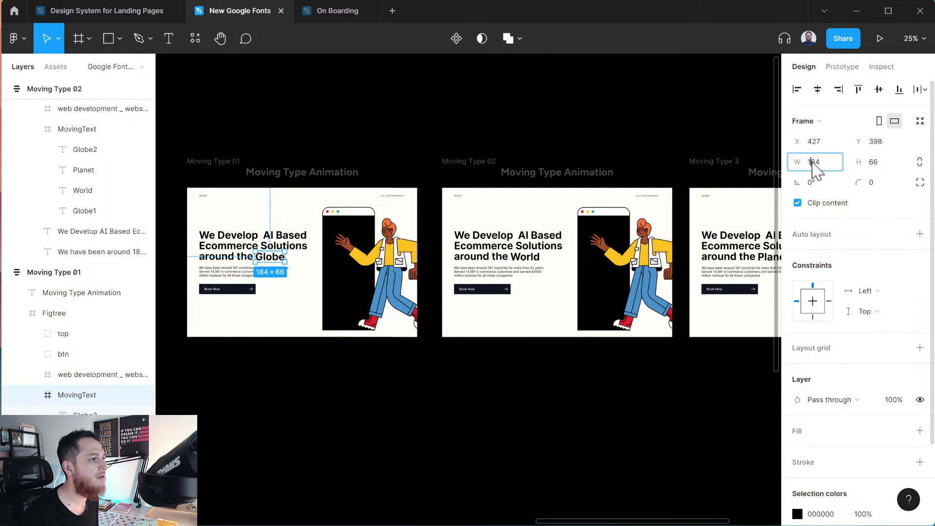
{"action": "type", "text": "217"}
{"action": "key", "text": "Return"}
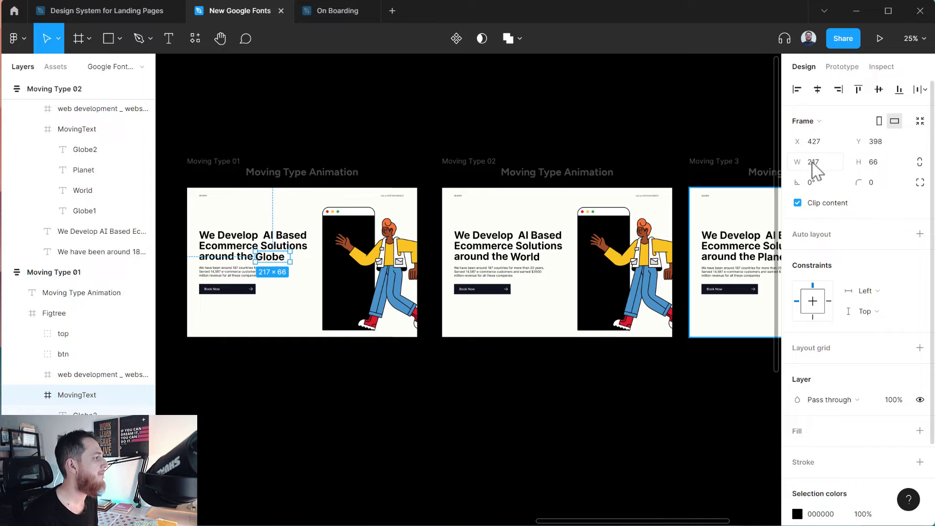
{"action": "left_click", "coordinate": [594, 406]}
{"action": "left_click_drag", "start_coordinate": [594, 407], "coordinate": [324, 388]}
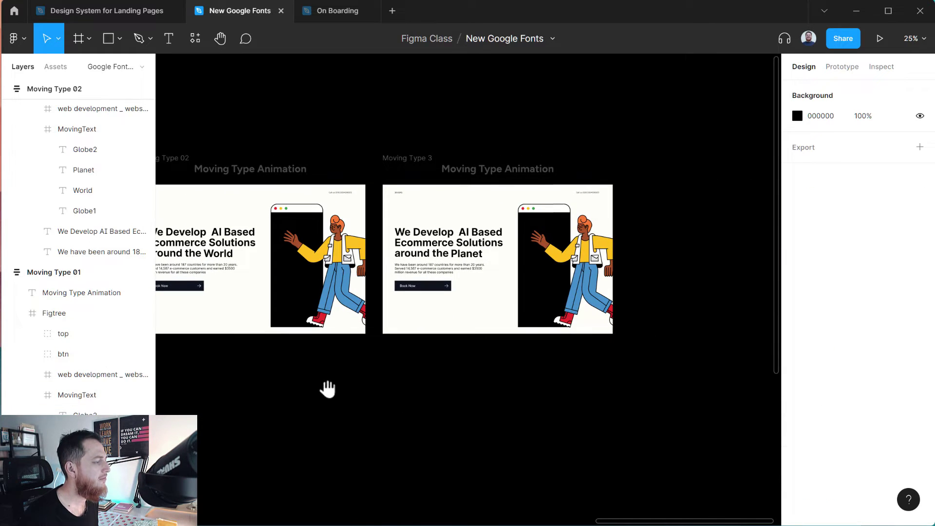
{"action": "left_click", "coordinate": [473, 256]}
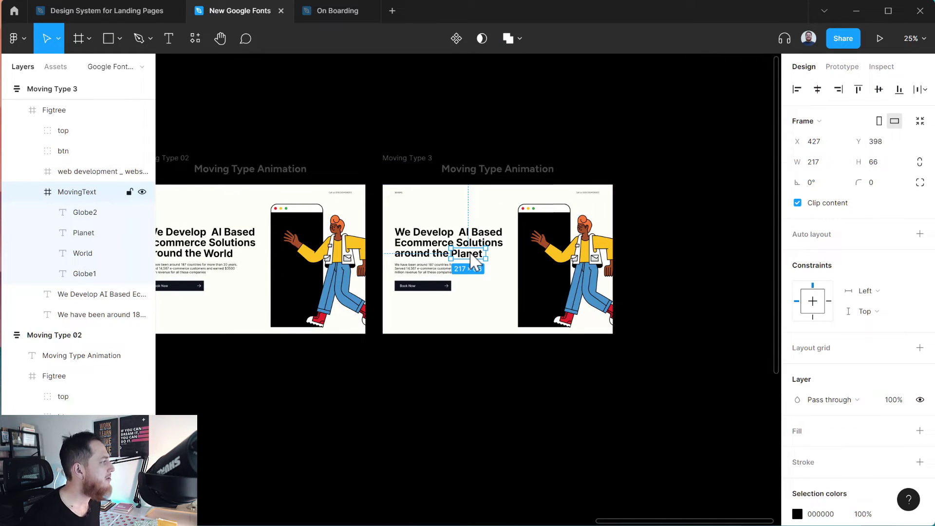
{"action": "left_click", "coordinate": [90, 237]}
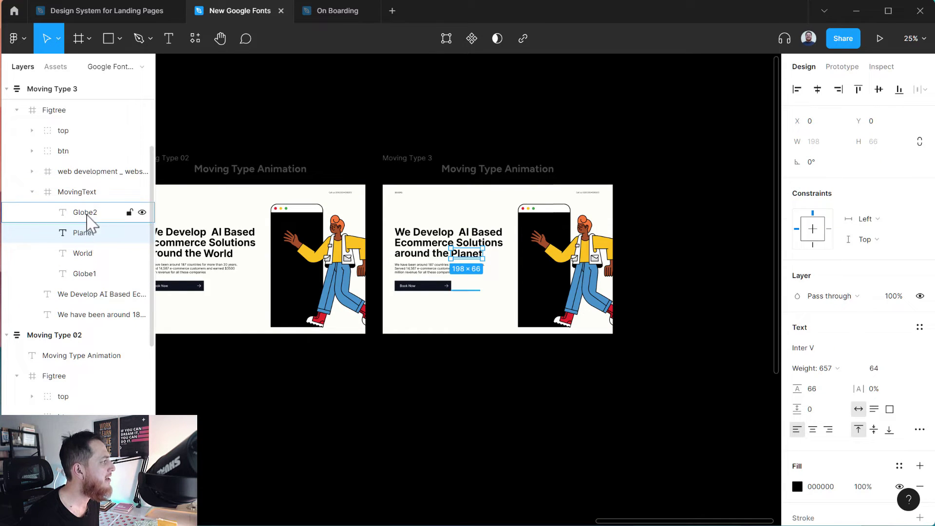
{"action": "left_click", "coordinate": [83, 254]}
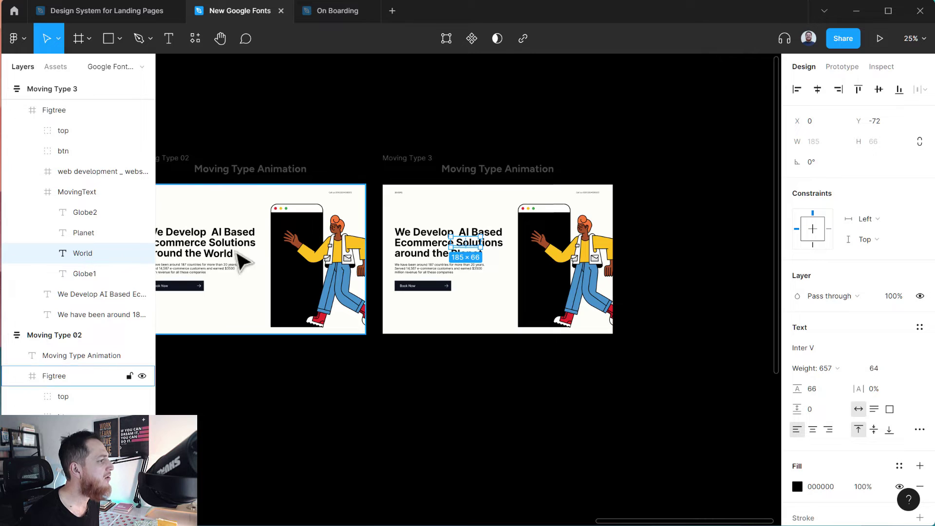
{"action": "left_click", "coordinate": [461, 430]}
Duplicate the Moving Type 3 frame and place the copy beside it, to its right.
{"action": "left_click_drag", "start_coordinate": [481, 417], "coordinate": [397, 416]}
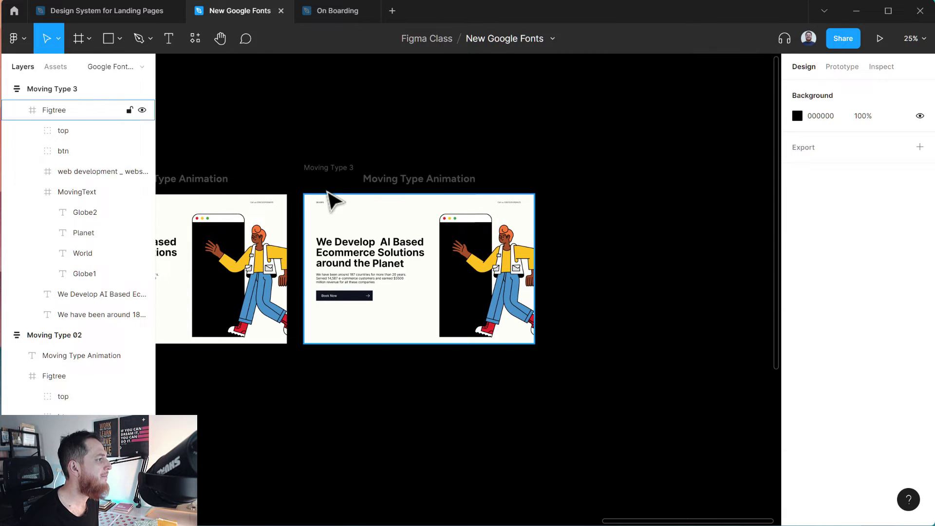
{"action": "left_click", "coordinate": [332, 171]}
{"action": "left_click_drag", "start_coordinate": [331, 171], "coordinate": [593, 176]}
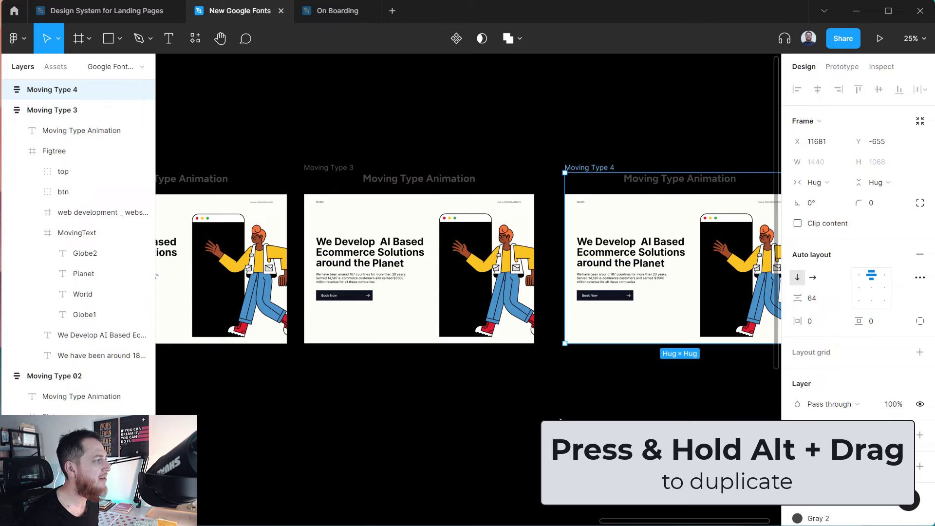
Set the Y position of the "Globe2" text in the MovingText frame of Moving Type 4 to 0.
{"action": "left_click", "coordinate": [91, 254]}
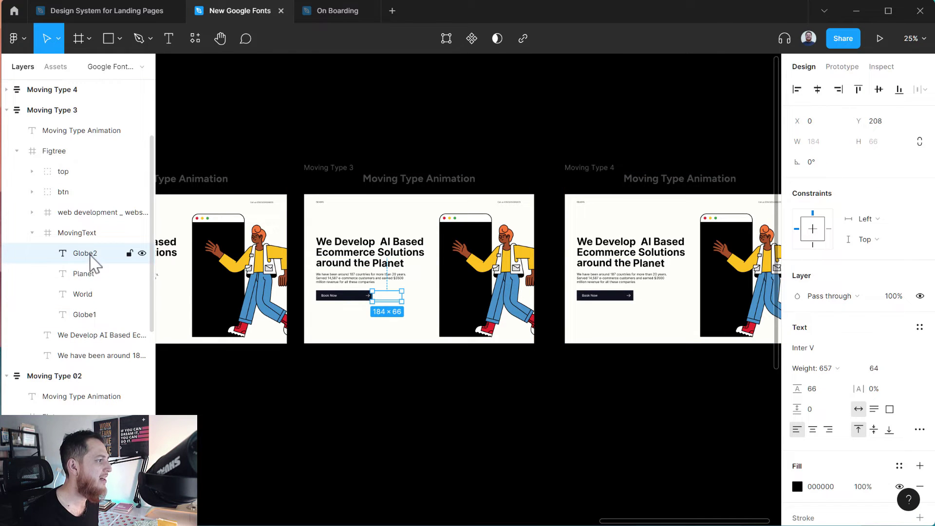
{"action": "left_click", "coordinate": [606, 173]}
{"action": "left_click", "coordinate": [647, 270]}
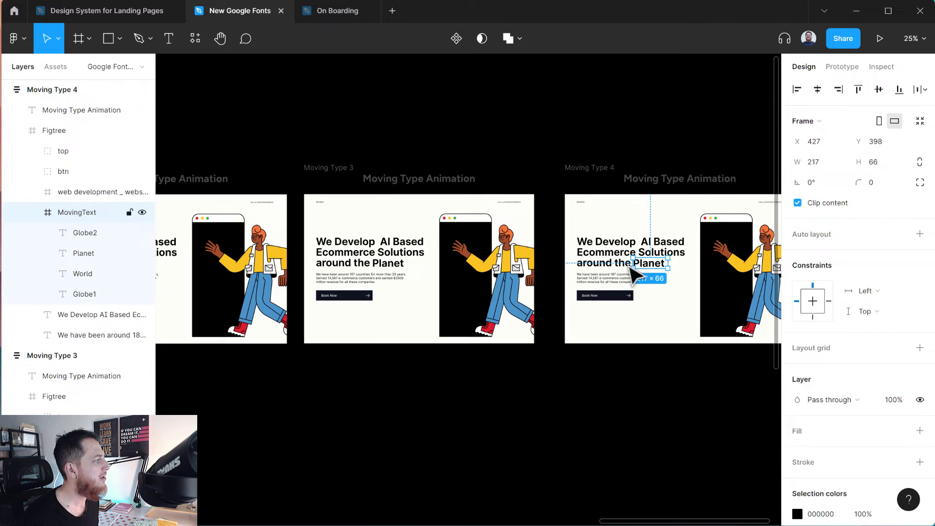
{"action": "left_click", "coordinate": [86, 233]}
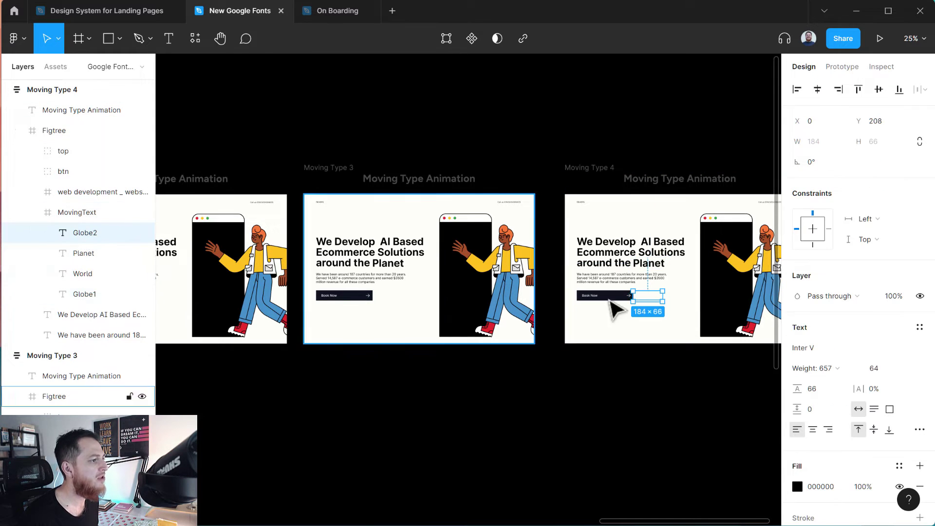
{"action": "left_click", "coordinate": [879, 122]}
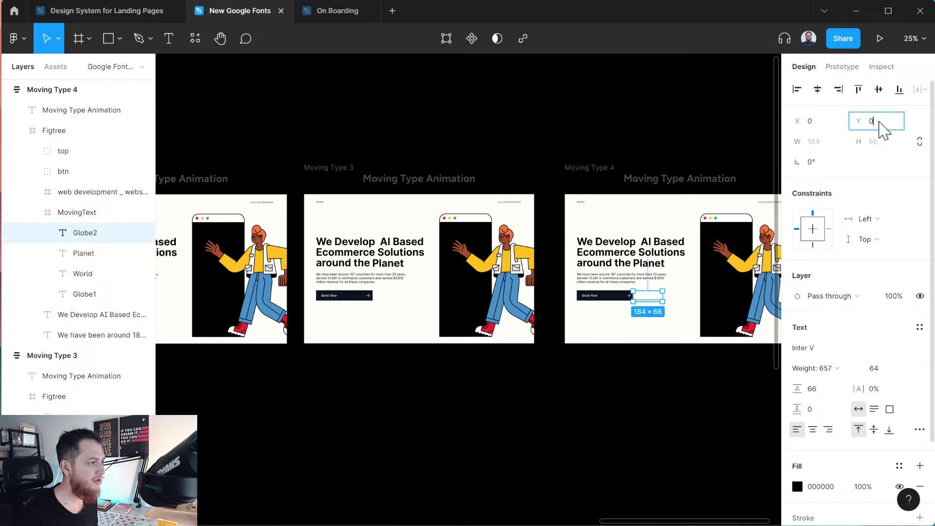
{"action": "key", "text": "Return"}
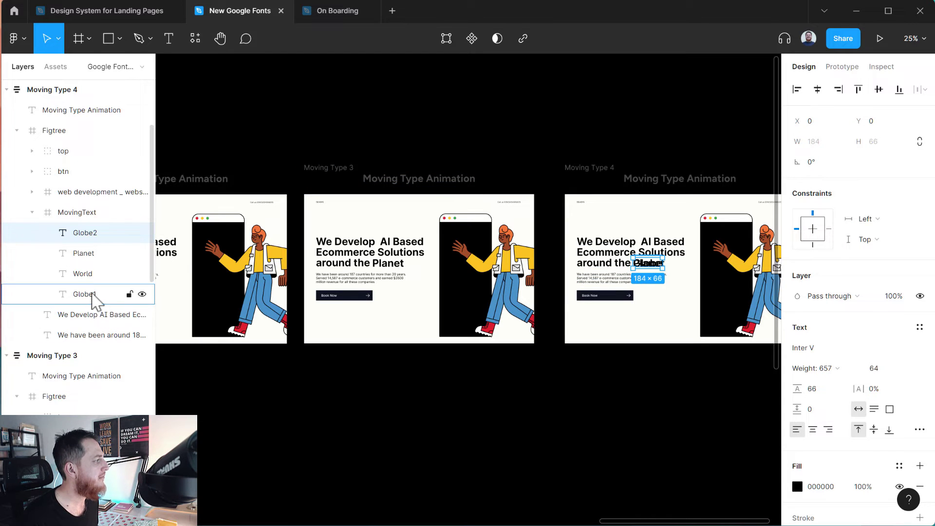
Set the Y position of the "Planet" text in the MovingText frame of Moving Type 4 to -72.
{"action": "left_click", "coordinate": [90, 253]}
{"action": "left_click", "coordinate": [884, 125]}
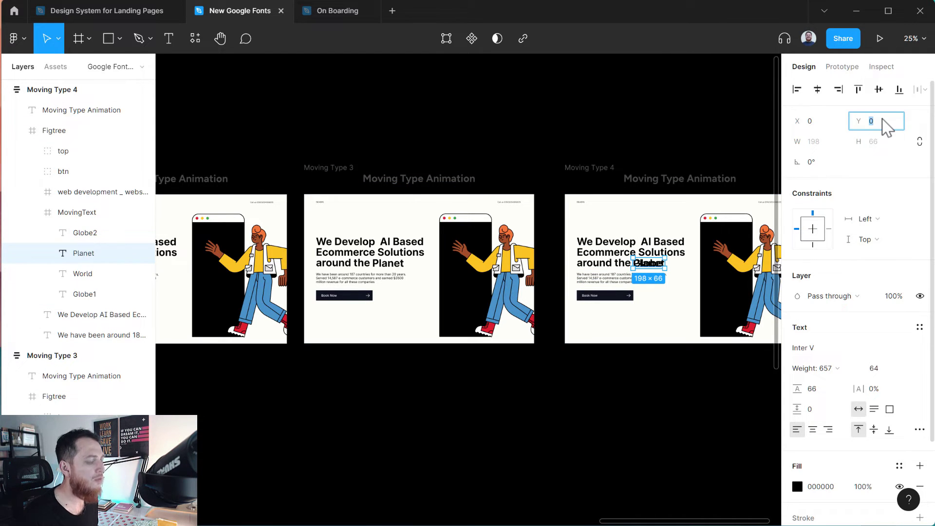
{"action": "type", "text": "-72"}
{"action": "key", "text": "Return"}
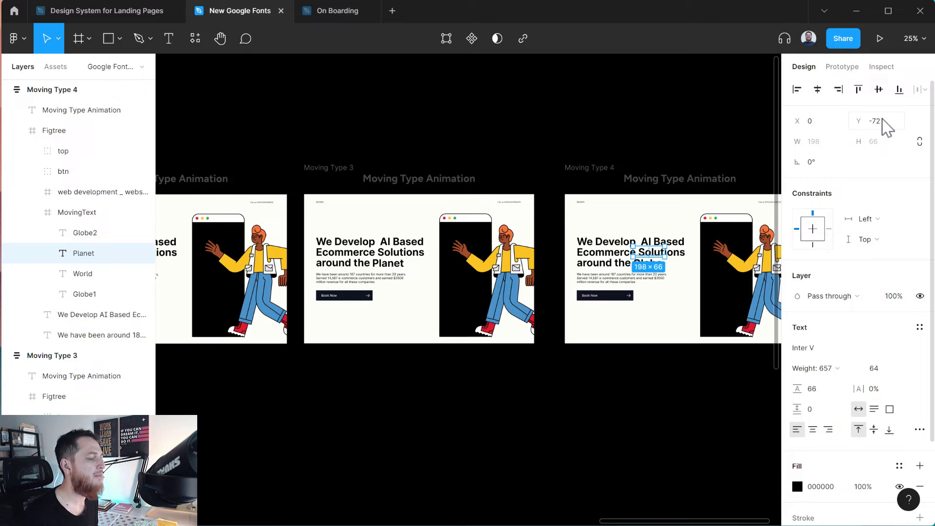
{"action": "left_click", "coordinate": [622, 376]}
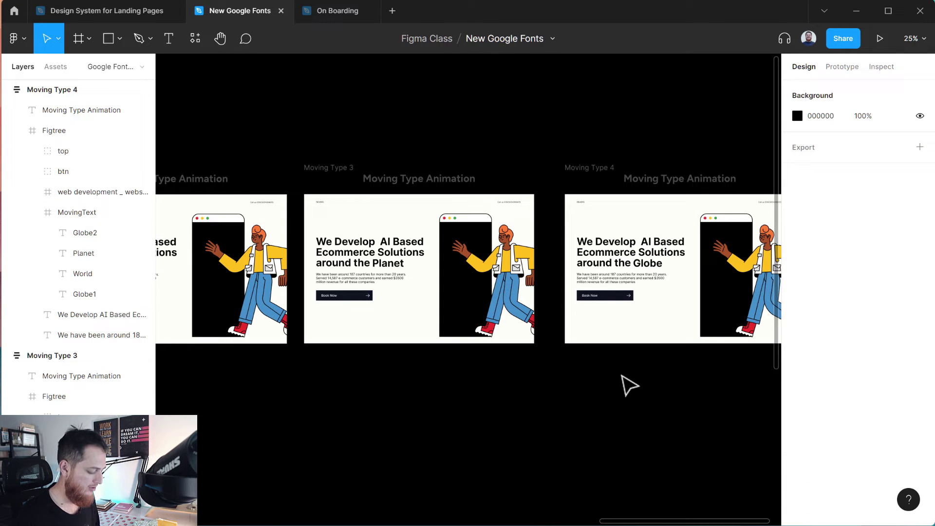
Review the headlines of the Moving Type frames one after another, checking the last word in each.
{"action": "left_click_drag", "start_coordinate": [390, 417], "coordinate": [531, 423]}
{"action": "key", "text": "ctrl+equal"}
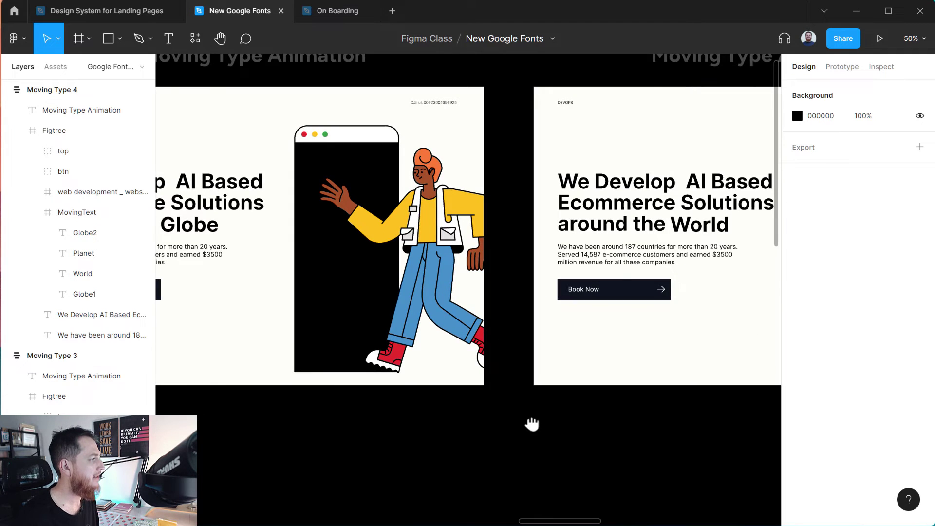
{"action": "left_click_drag", "start_coordinate": [372, 444], "coordinate": [705, 476]}
{"action": "left_click_drag", "start_coordinate": [630, 472], "coordinate": [529, 489]}
{"action": "scroll", "coordinate": [528, 489], "scroll_direction": "right", "scroll_amount": 3}
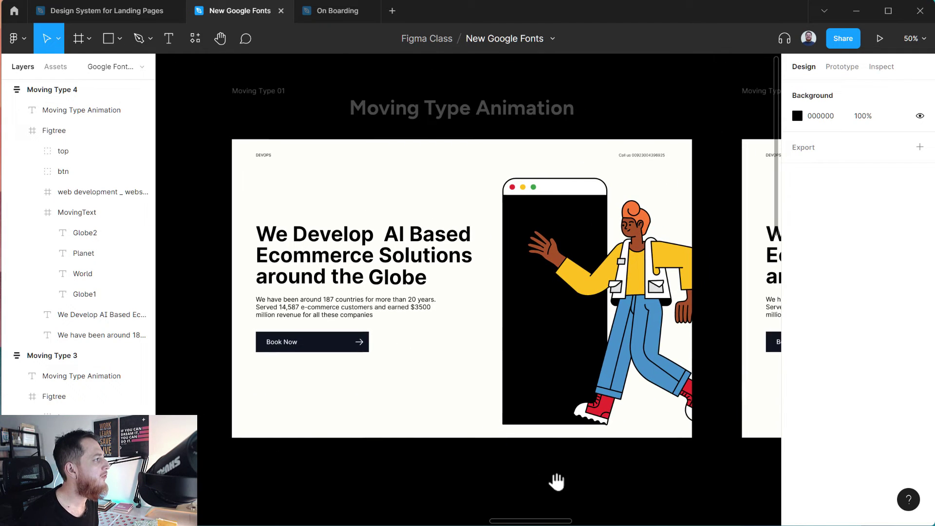
{"action": "mouse_move", "coordinate": [421, 476]}
{"action": "left_mouse_down"}
{"action": "mouse_move", "coordinate": [618, 472]}
{"action": "mouse_move", "coordinate": [284, 459]}
{"action": "mouse_move", "coordinate": [419, 467]}
{"action": "left_mouse_up"}
{"action": "left_click_drag", "start_coordinate": [653, 480], "coordinate": [495, 477]}
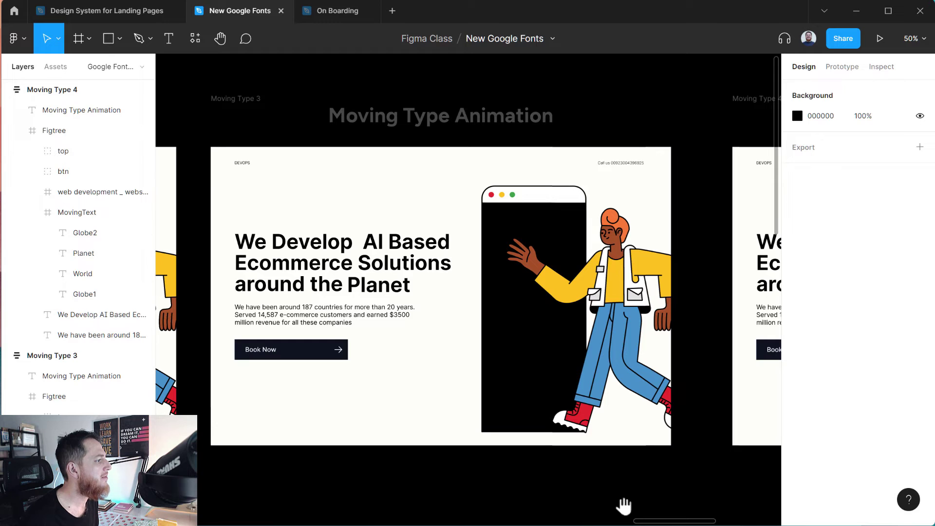
{"action": "left_click_drag", "start_coordinate": [623, 506], "coordinate": [323, 474]}
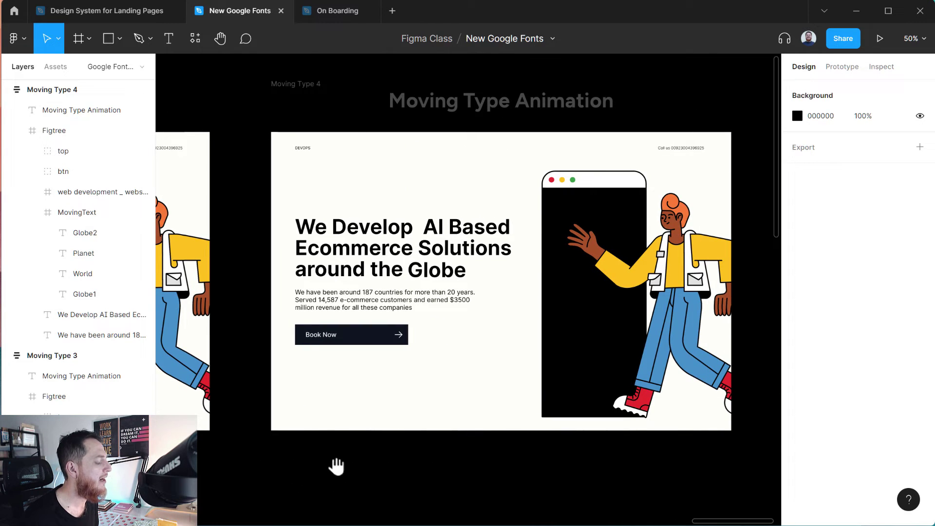
{"action": "key", "text": "minus"}
{"action": "key", "text": "minus"}
{"action": "key", "text": "minus"}
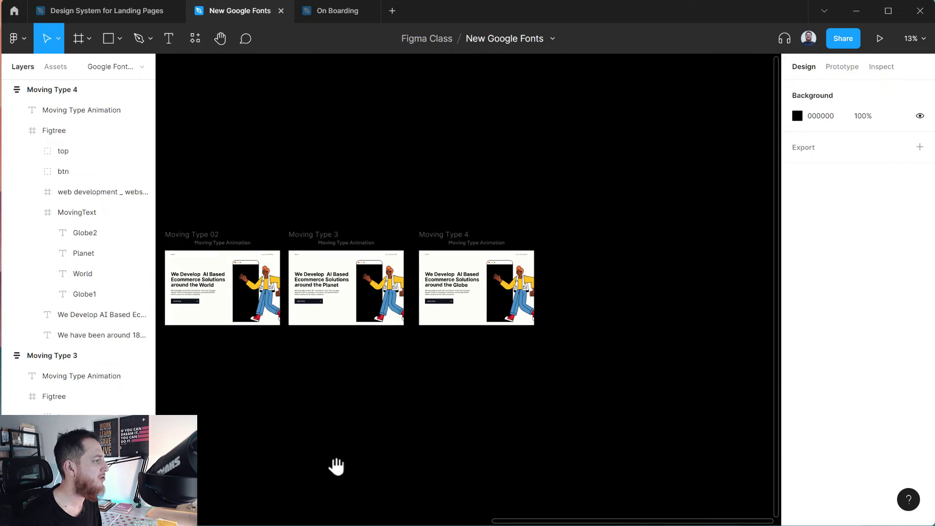
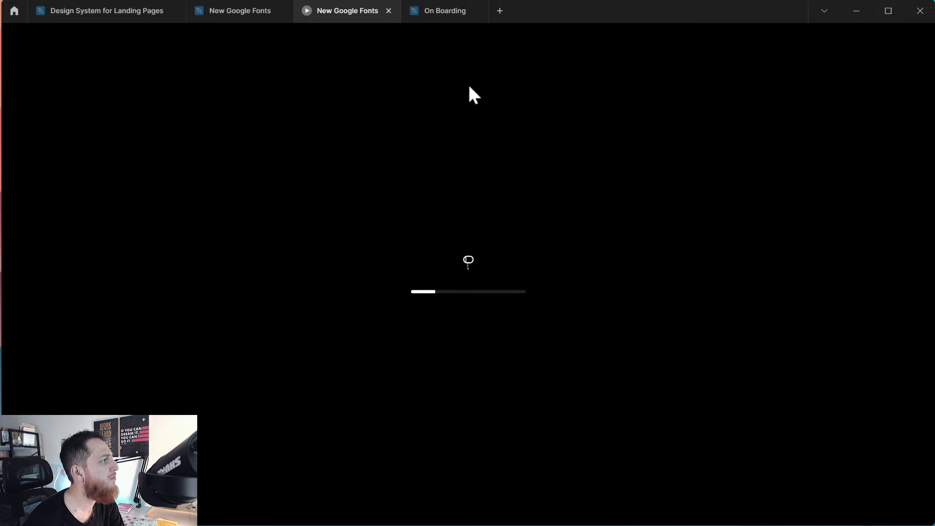
Return to the New Google Fonts design file and rename the flow starting point of Moving Type 01 to "Flow Start".
{"action": "left_click", "coordinate": [388, 10]}
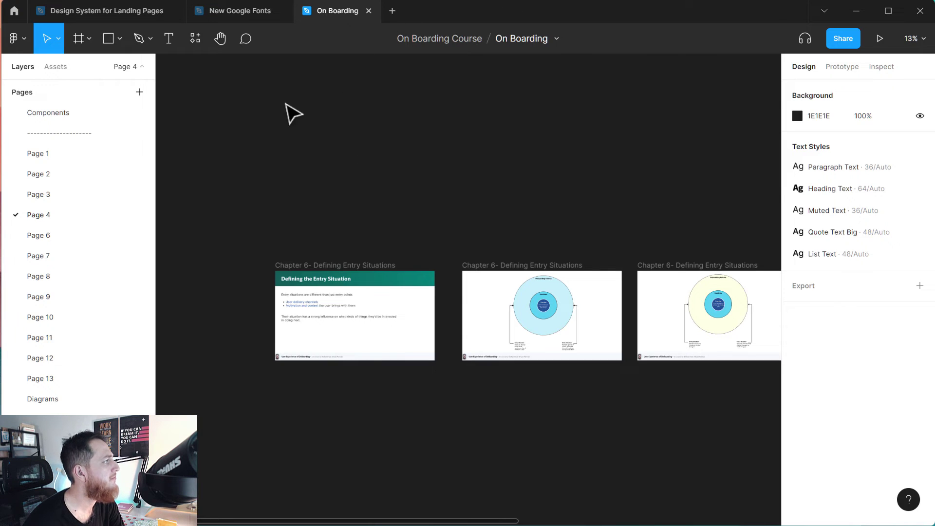
{"action": "left_click", "coordinate": [237, 12]}
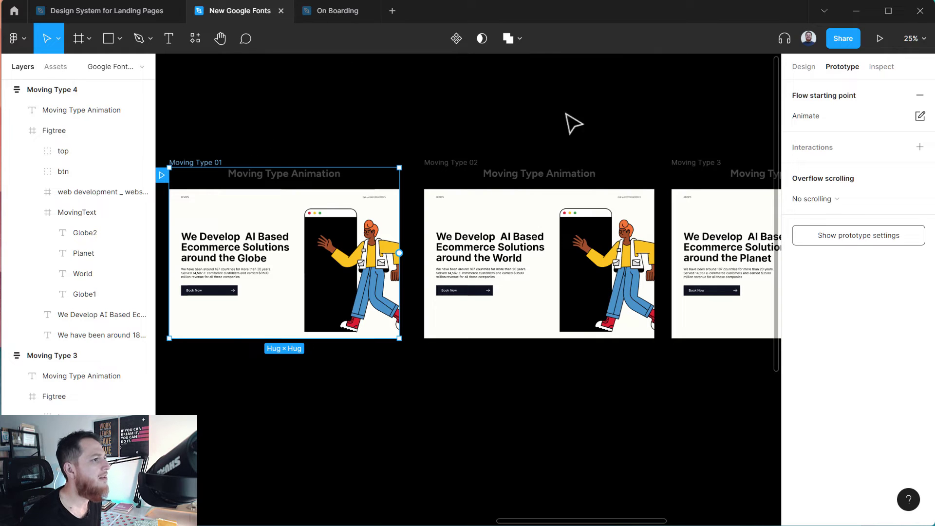
{"action": "double_click", "coordinate": [823, 116]}
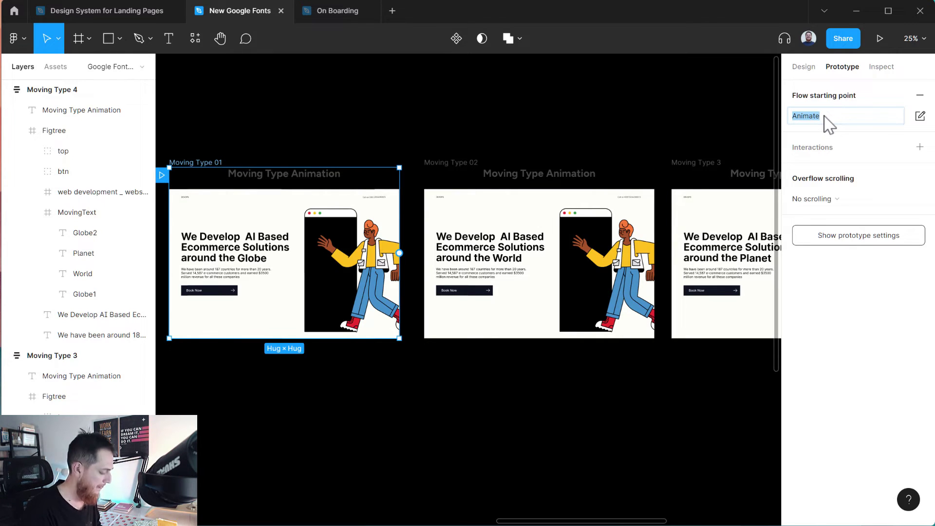
{"action": "type", "text": "Flow"}
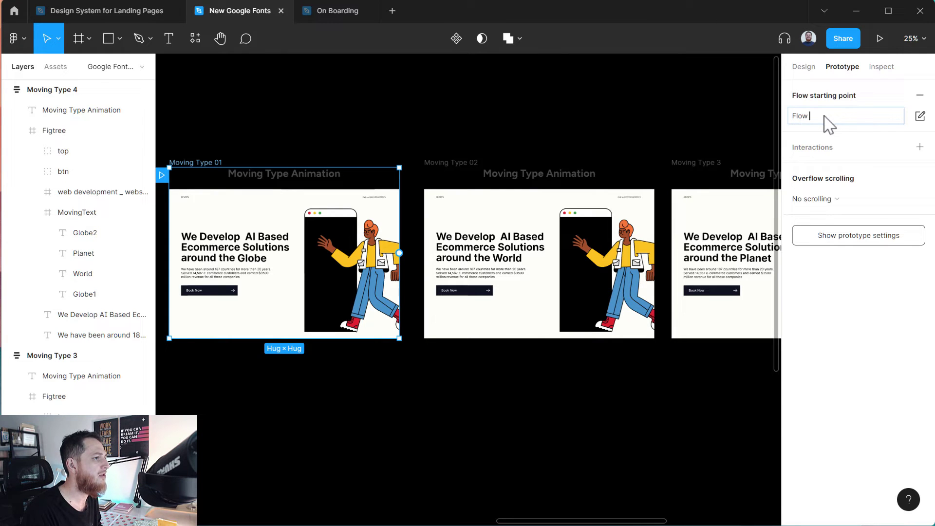
{"action": "type", "text": " Start"}
{"action": "key", "text": "Return"}
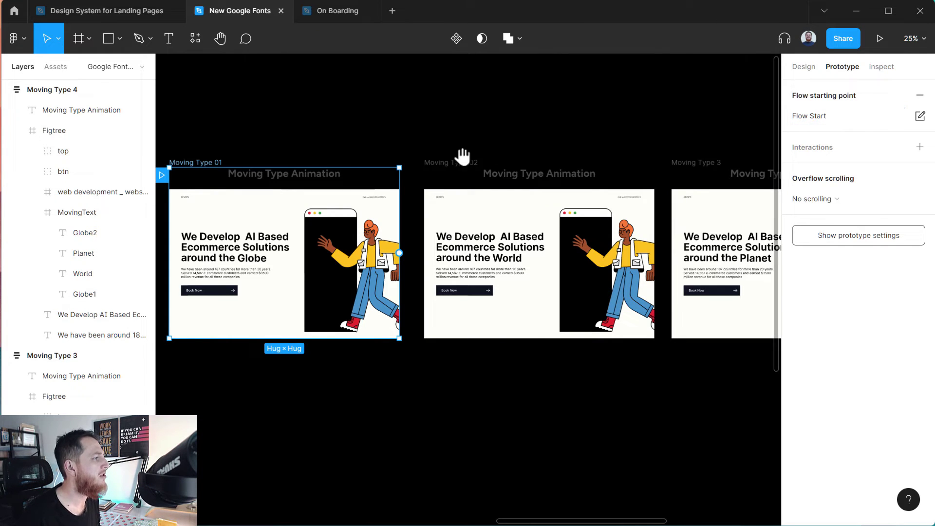
{"action": "left_click_drag", "start_coordinate": [461, 156], "coordinate": [505, 159]}
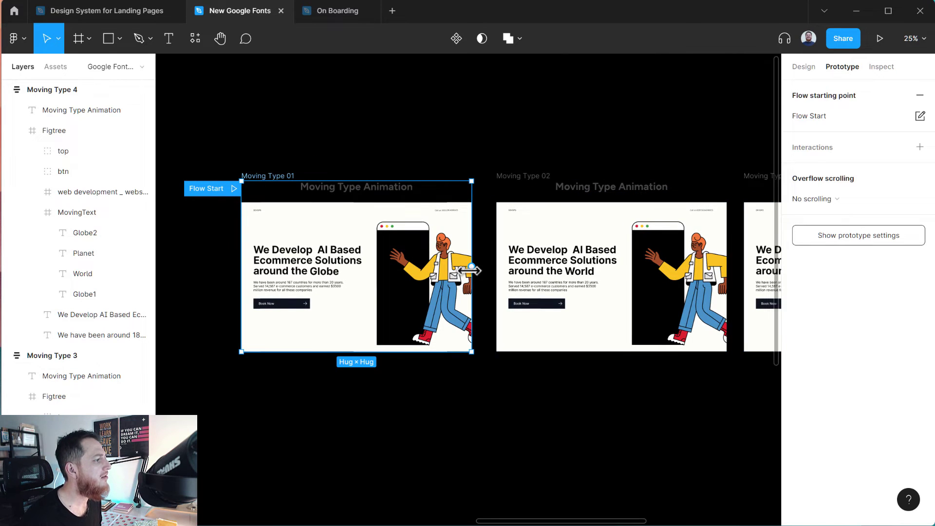
{"action": "left_click", "coordinate": [455, 392]}
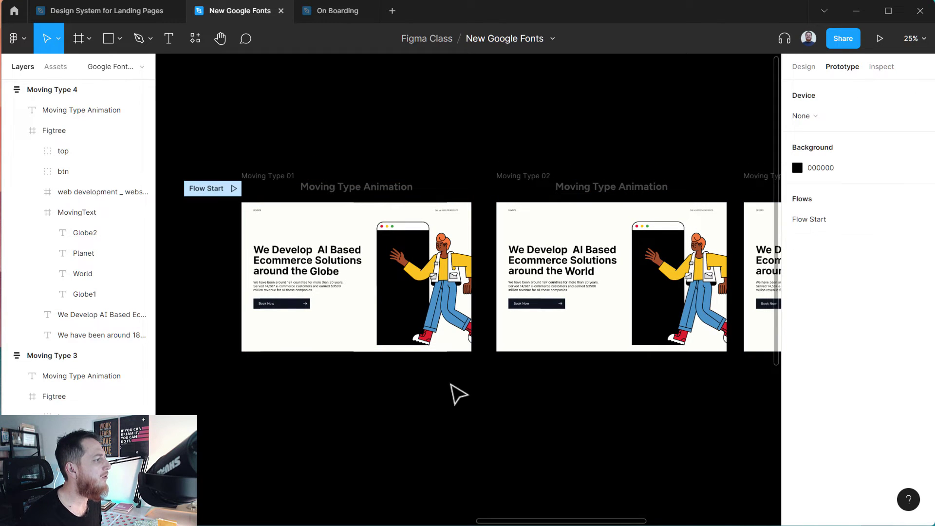
Create a prototype connection from Moving Type 01 to Moving Type 02 and set its trigger to After delay.
{"action": "left_click", "coordinate": [277, 176]}
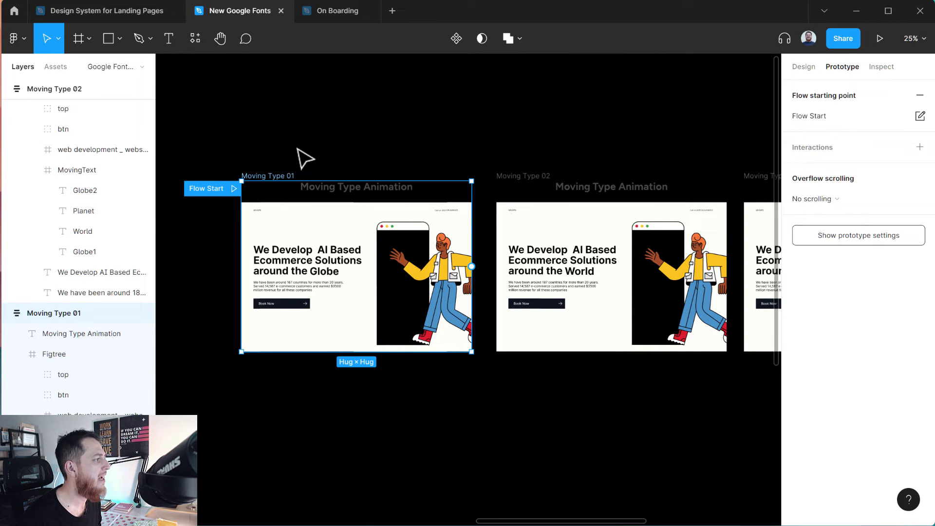
{"action": "left_click", "coordinate": [296, 162]}
{"action": "left_click", "coordinate": [276, 179]}
{"action": "scroll", "coordinate": [352, 151], "scroll_direction": "right", "scroll_amount": 3}
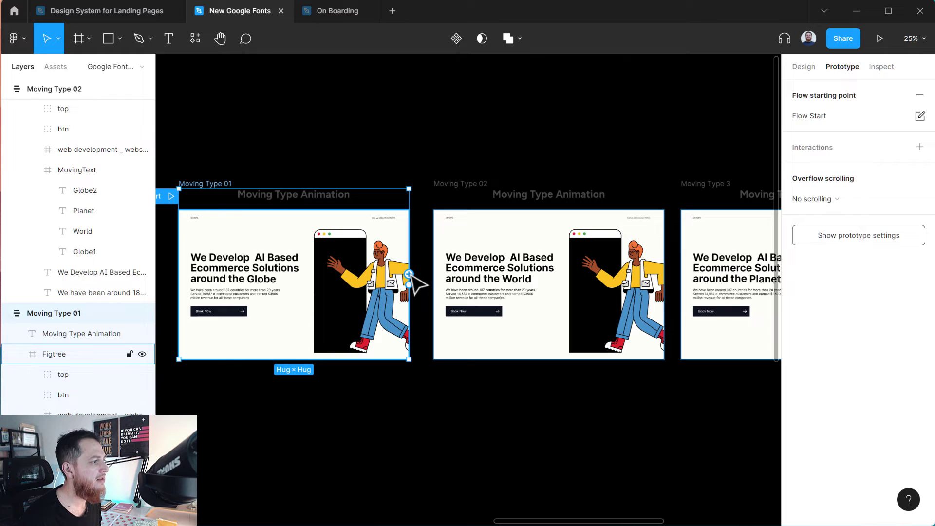
{"action": "left_click_drag", "start_coordinate": [409, 274], "coordinate": [472, 280]}
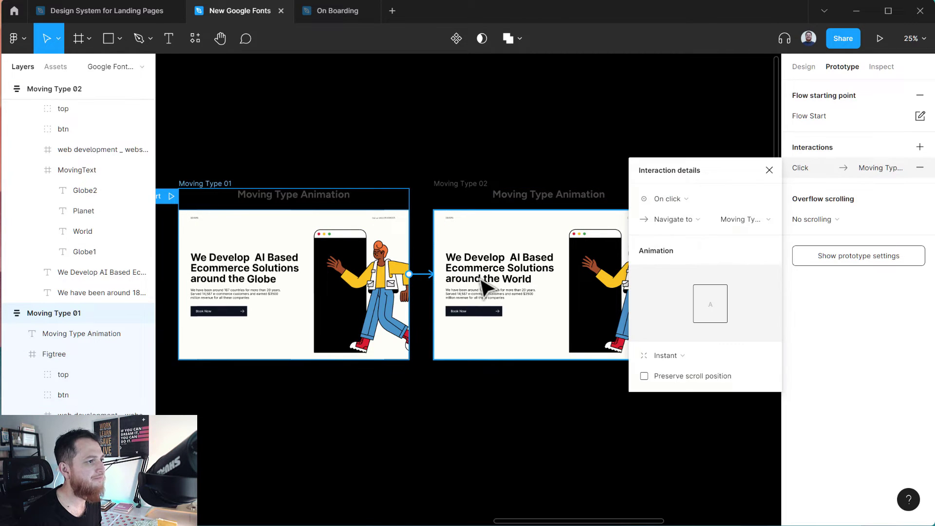
{"action": "left_click", "coordinate": [678, 199]}
{"action": "left_click", "coordinate": [676, 197]}
{"action": "left_click", "coordinate": [678, 204]}
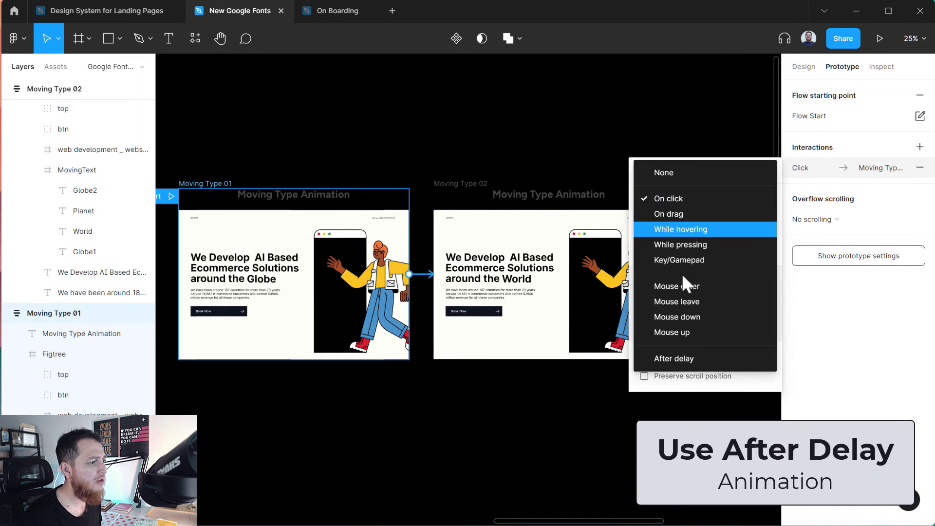
{"action": "left_click", "coordinate": [683, 359]}
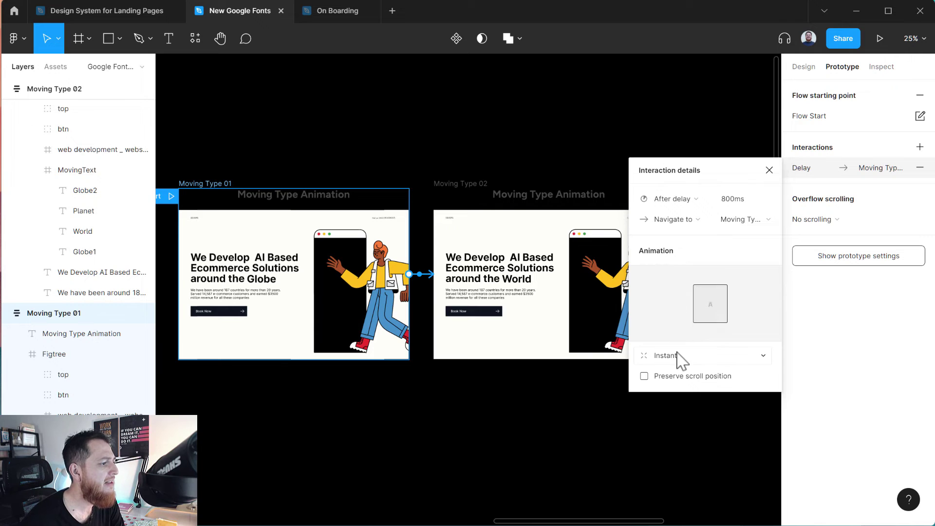
Set the animation of the Moving Type 01 interaction to Smart animate with Ease out easing.
{"action": "left_click", "coordinate": [678, 358]}
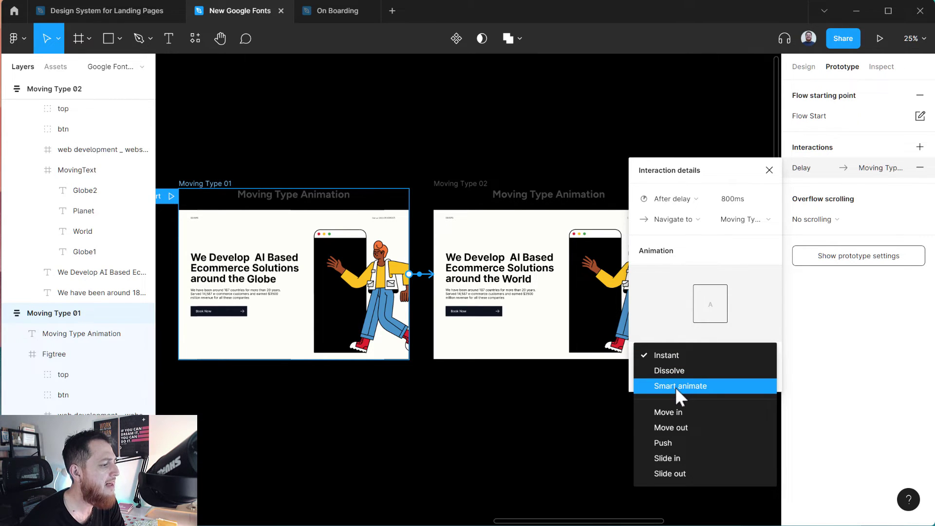
{"action": "left_click", "coordinate": [675, 386]}
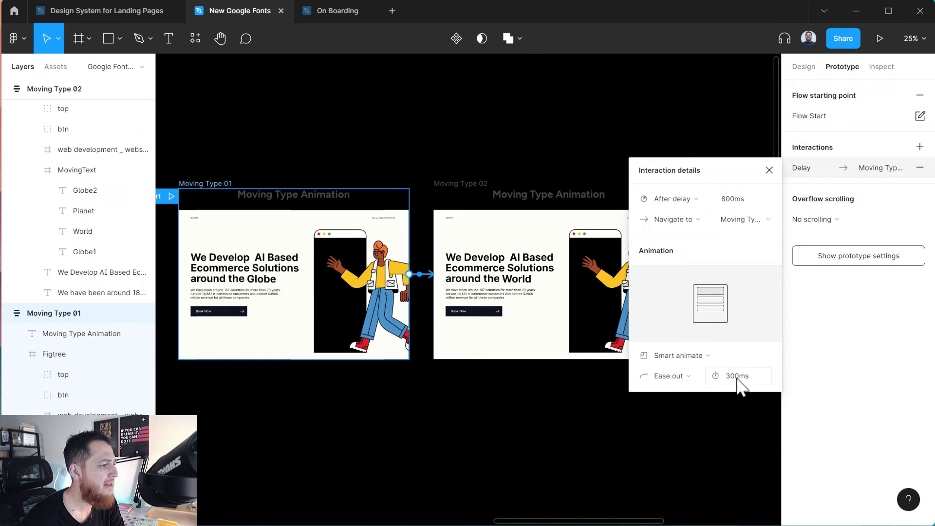
{"action": "left_click", "coordinate": [670, 374]}
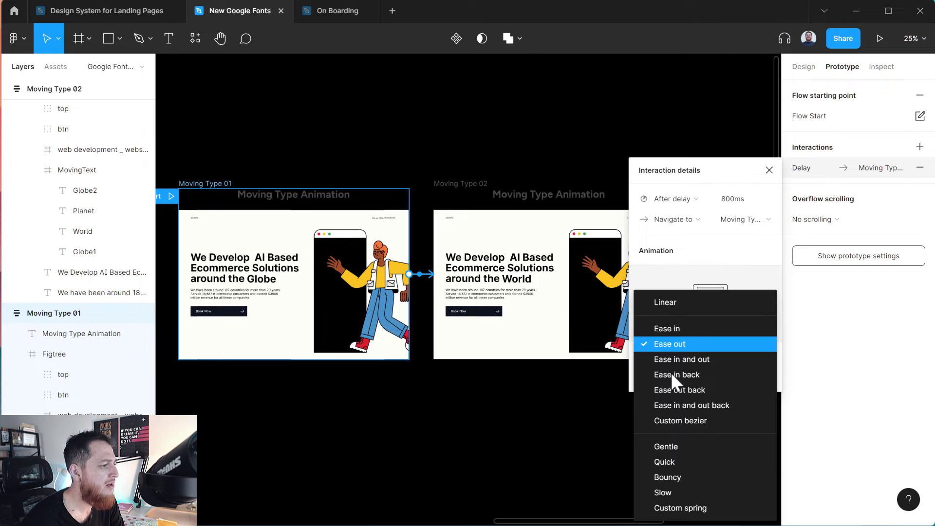
{"action": "left_click", "coordinate": [672, 347]}
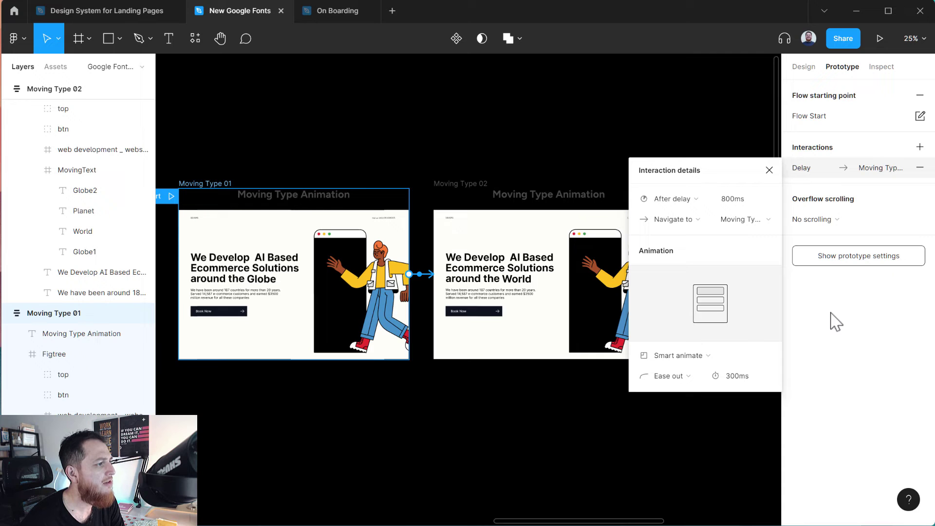
{"action": "left_click", "coordinate": [578, 420]}
Connect Moving Type 02 to Moving Type 3 in the prototype, triggered After delay.
{"action": "left_click", "coordinate": [471, 198]}
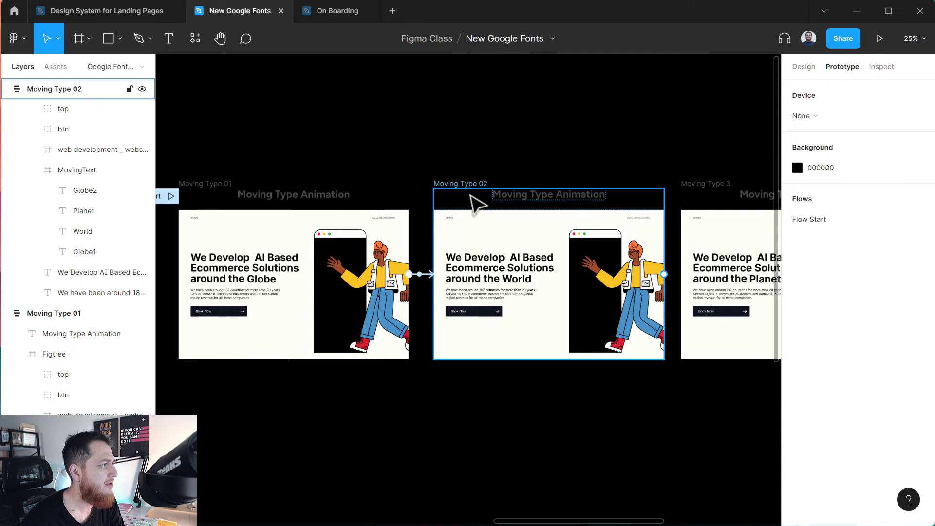
{"action": "left_click", "coordinate": [470, 185]}
{"action": "left_click_drag", "start_coordinate": [524, 162], "coordinate": [361, 179]}
{"action": "left_click_drag", "start_coordinate": [509, 287], "coordinate": [537, 298]}
{"action": "left_click", "coordinate": [667, 178]}
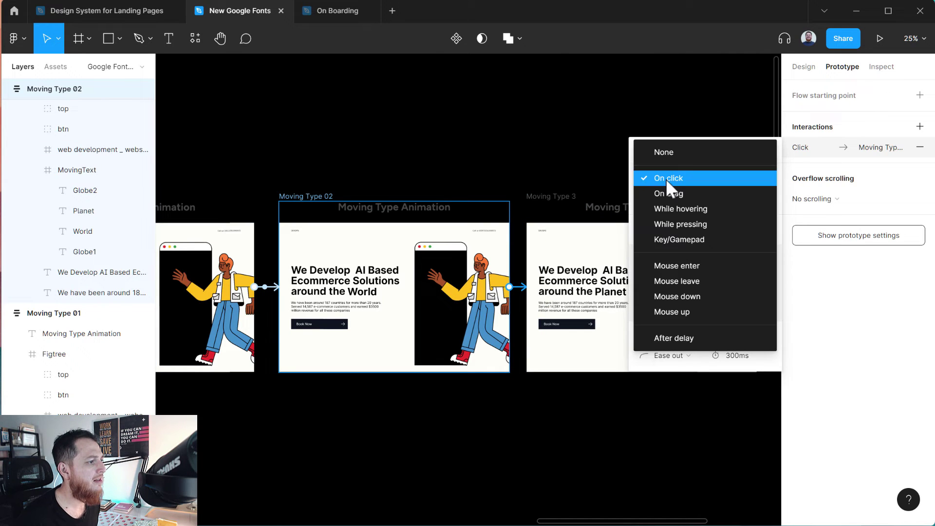
{"action": "left_click", "coordinate": [671, 336]}
{"action": "left_click", "coordinate": [623, 413]}
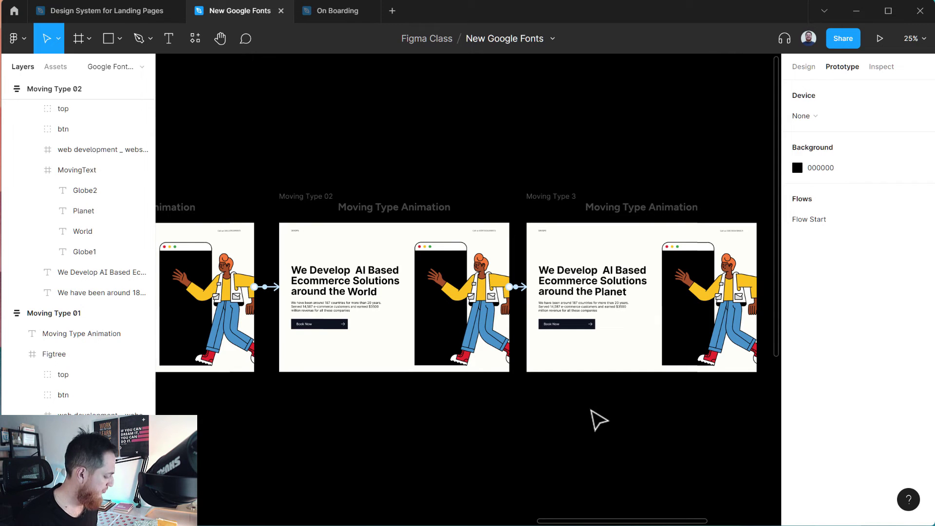
Connect Moving Type 3 to Moving Type 4 in the prototype, triggered After delay.
{"action": "left_click_drag", "start_coordinate": [593, 411], "coordinate": [327, 417]}
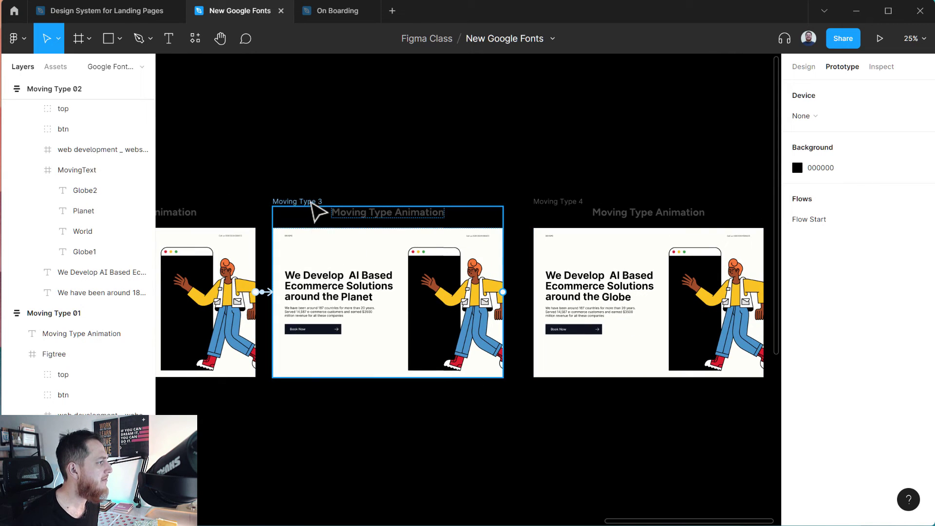
{"action": "left_click", "coordinate": [317, 217]}
{"action": "left_click_drag", "start_coordinate": [503, 292], "coordinate": [544, 260]}
{"action": "left_click", "coordinate": [667, 178]}
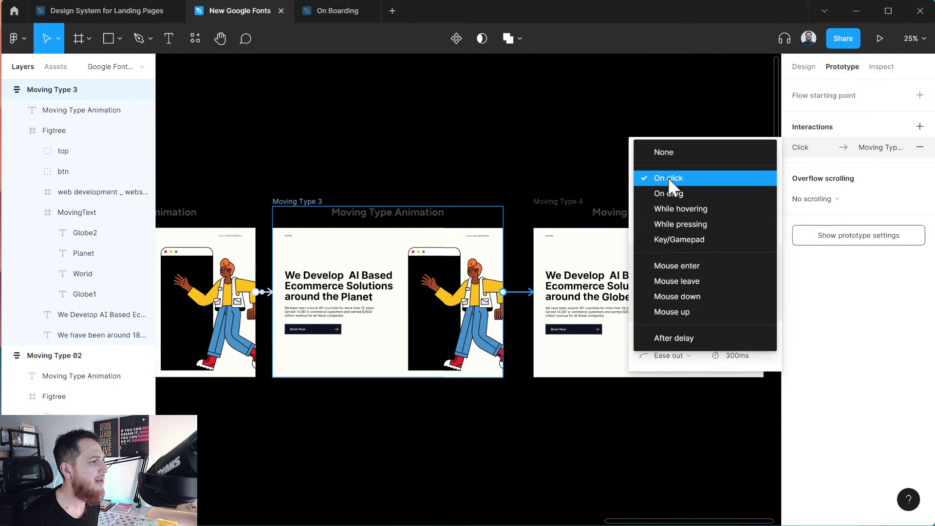
{"action": "left_click", "coordinate": [663, 337]}
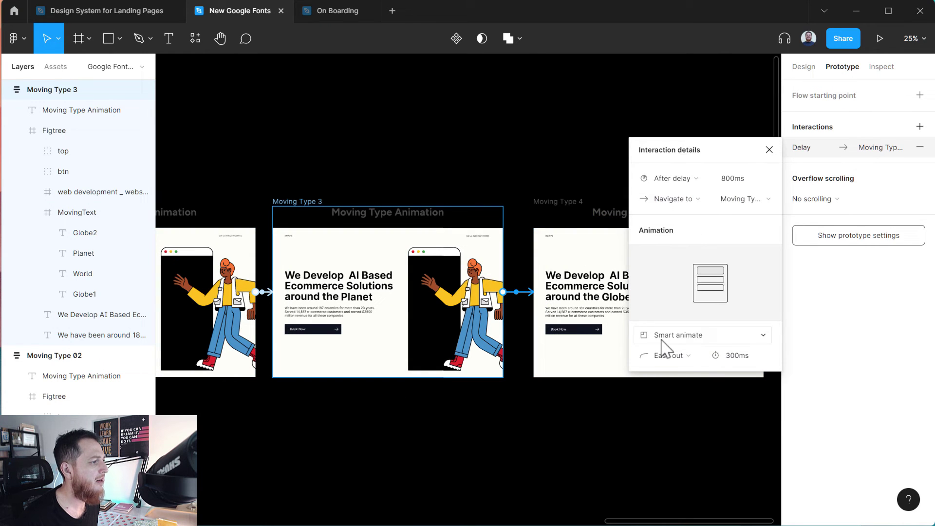
{"action": "left_click", "coordinate": [631, 428]}
Close the animation loop by connecting Moving Type 4 back to Moving Type 01 with an After delay trigger.
{"action": "left_click_drag", "start_coordinate": [672, 421], "coordinate": [618, 397]}
{"action": "key", "text": "ctrl+minus"}
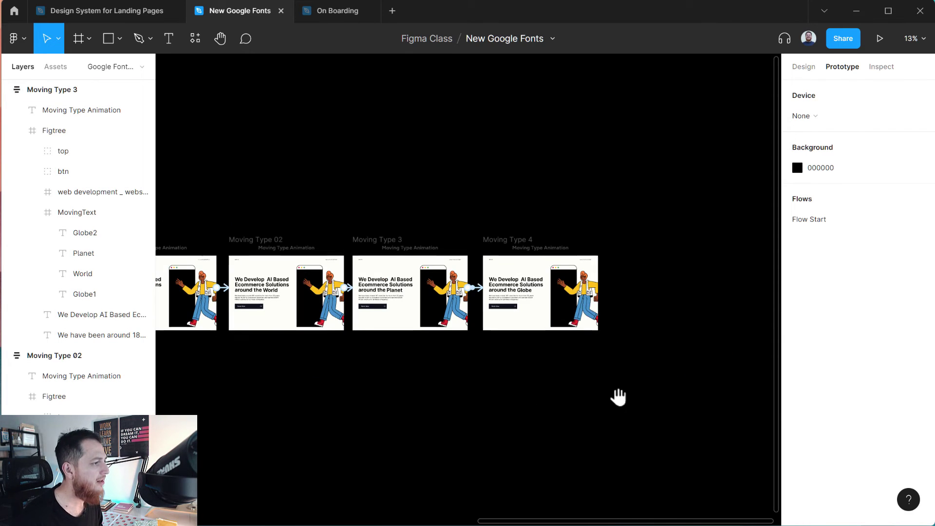
{"action": "scroll", "coordinate": [619, 397], "scroll_direction": "left", "scroll_amount": 3}
{"action": "left_click", "coordinate": [602, 233]}
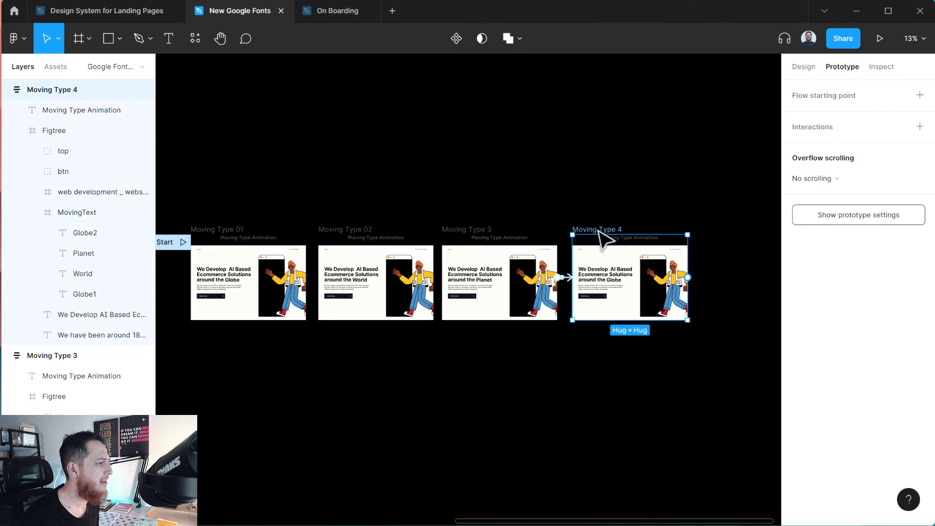
{"action": "left_click_drag", "start_coordinate": [687, 281], "coordinate": [271, 301]}
{"action": "left_click", "coordinate": [669, 178]}
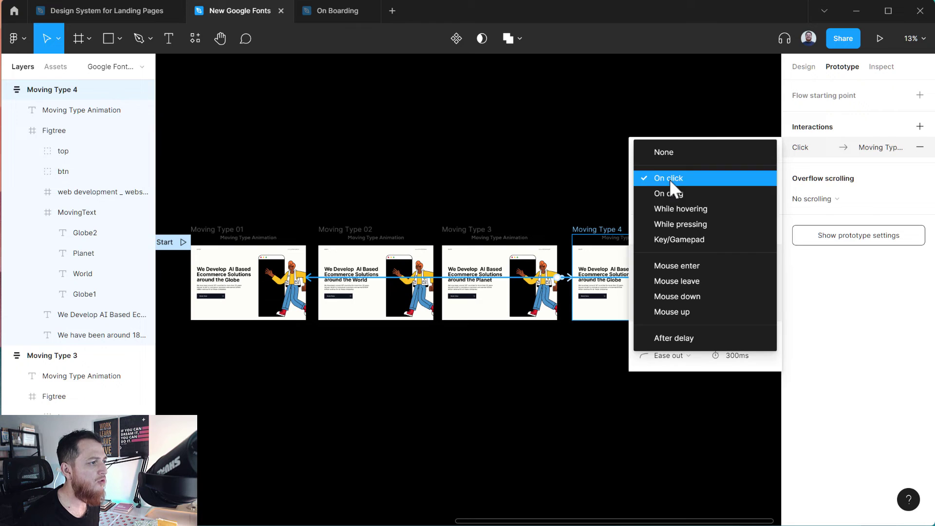
{"action": "left_click", "coordinate": [676, 338]}
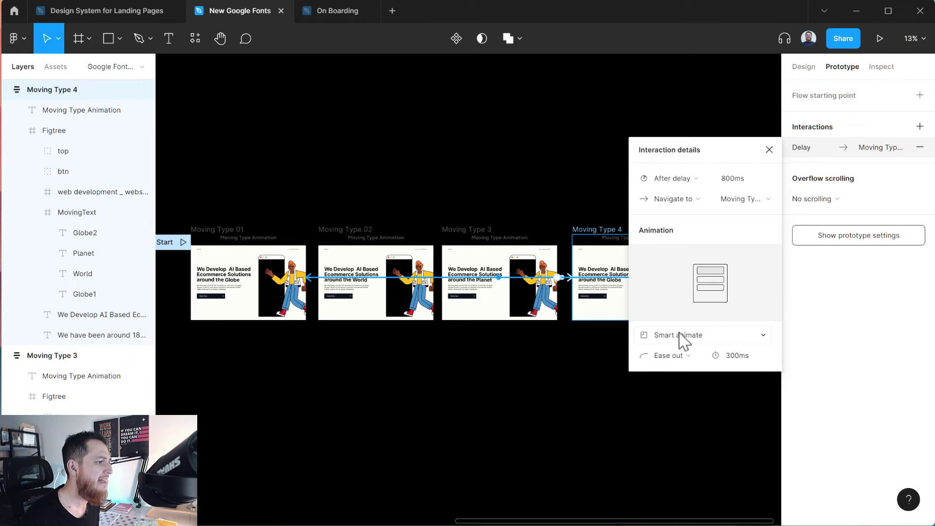
Change the animation of the Moving Type 4 loop-back interaction to Instant.
{"action": "left_click", "coordinate": [672, 338]}
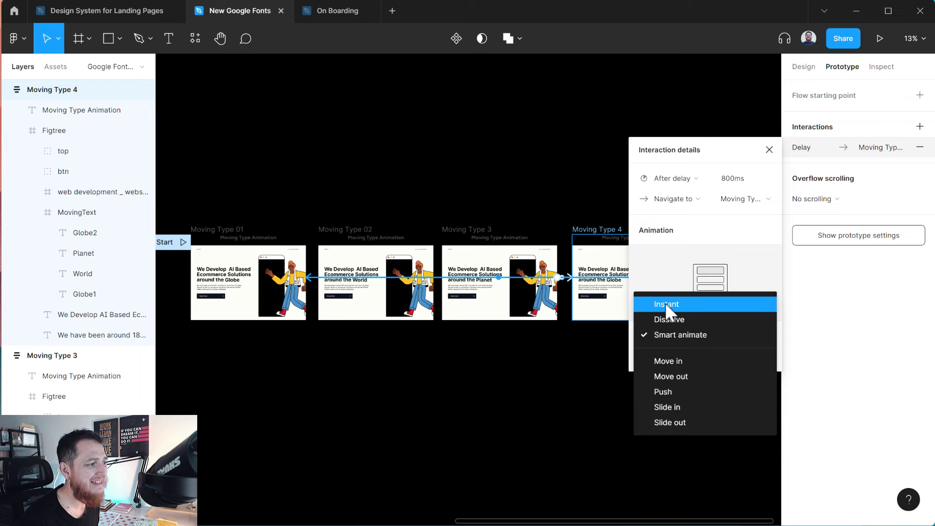
{"action": "left_click", "coordinate": [665, 303]}
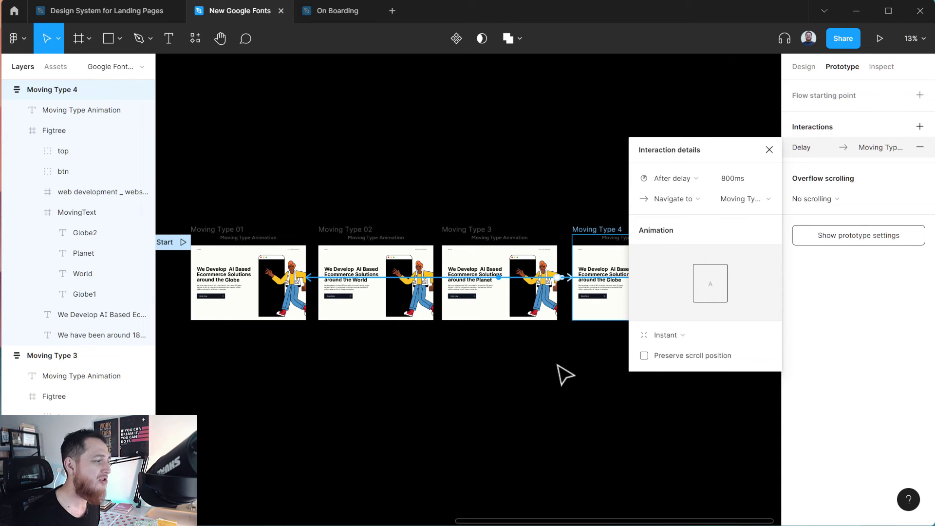
{"action": "left_click", "coordinate": [559, 370]}
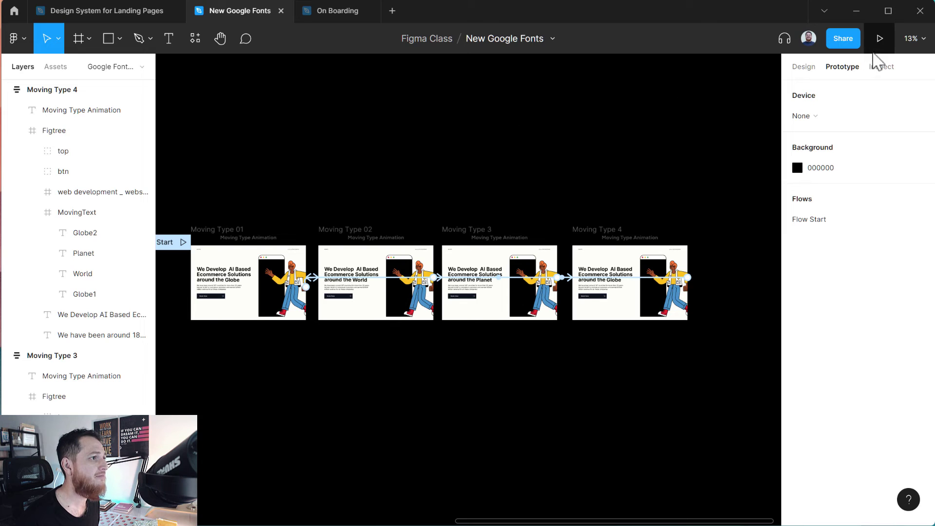
Present the prototype to preview the moving headline word and scale the preview with Fit to screen.
{"action": "left_click", "coordinate": [879, 38]}
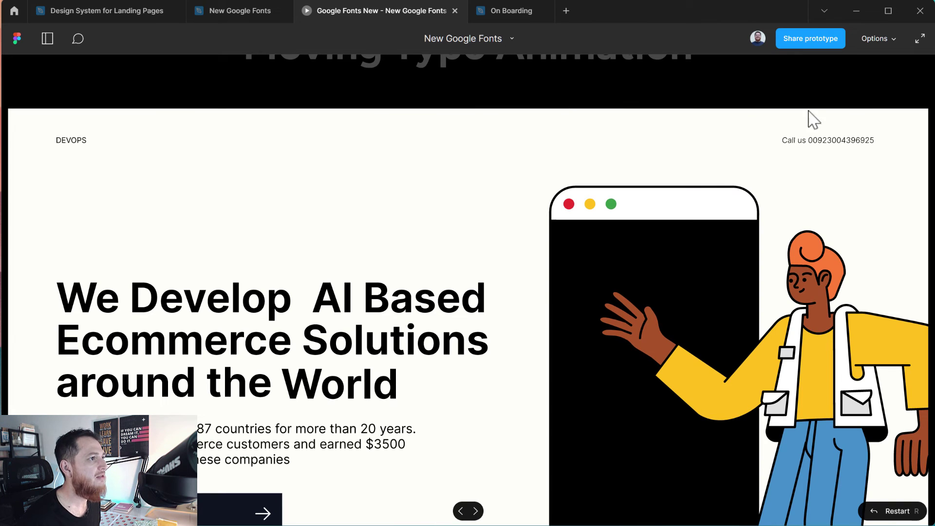
{"action": "left_click", "coordinate": [876, 39]}
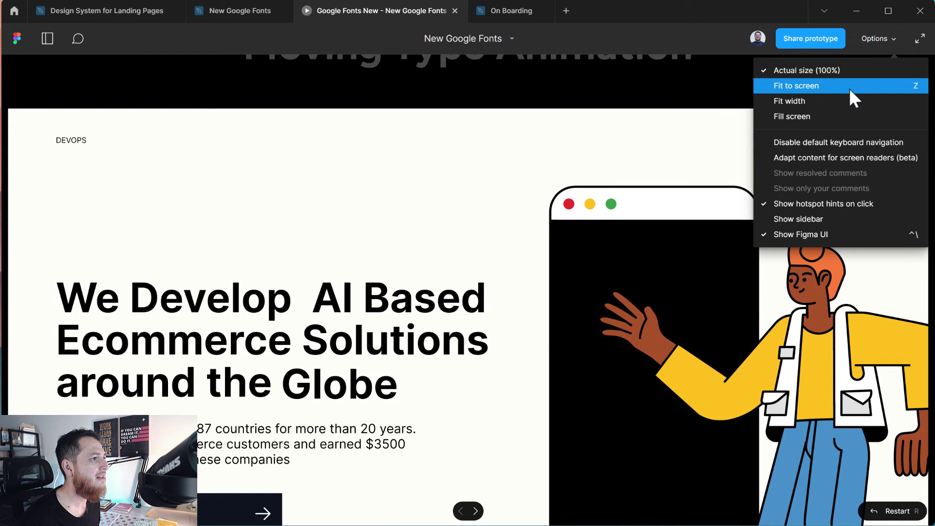
{"action": "key", "text": "ctrl+backslash"}
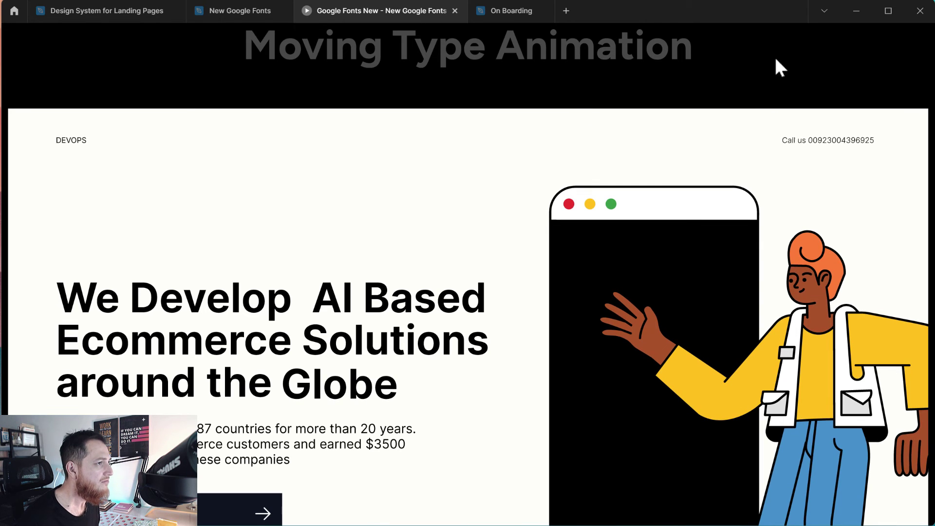
{"action": "mouse_move", "coordinate": [828, 47]}
{"action": "left_click", "coordinate": [869, 38]}
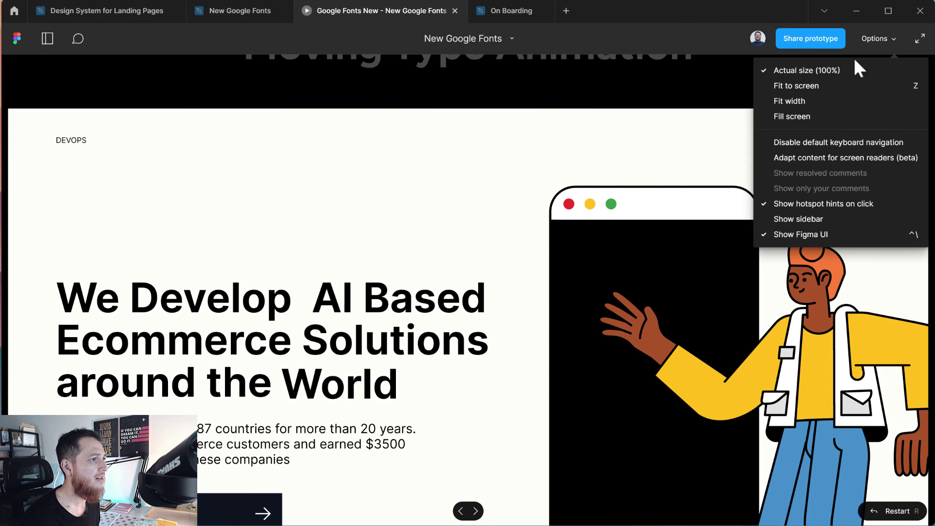
{"action": "left_click", "coordinate": [835, 85]}
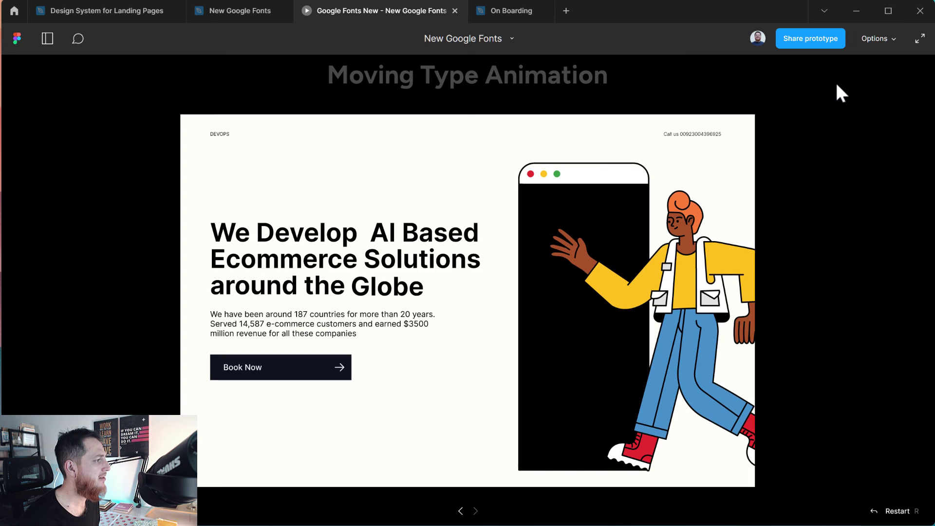